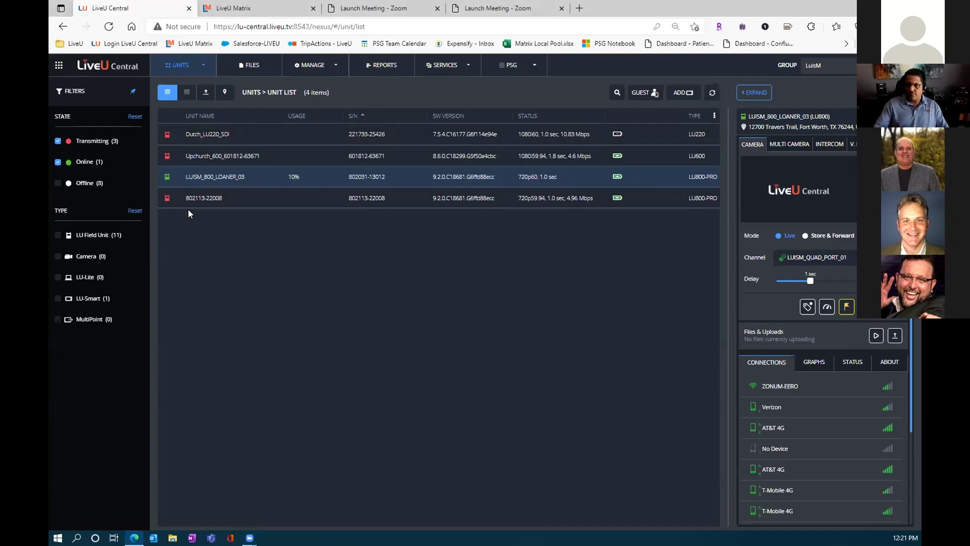
Compare the details of the Dutch_LU220_SDI, LU600 and both LU800-PRO units, ending on LUISM_800_LOANER_03
left_click(196, 132)
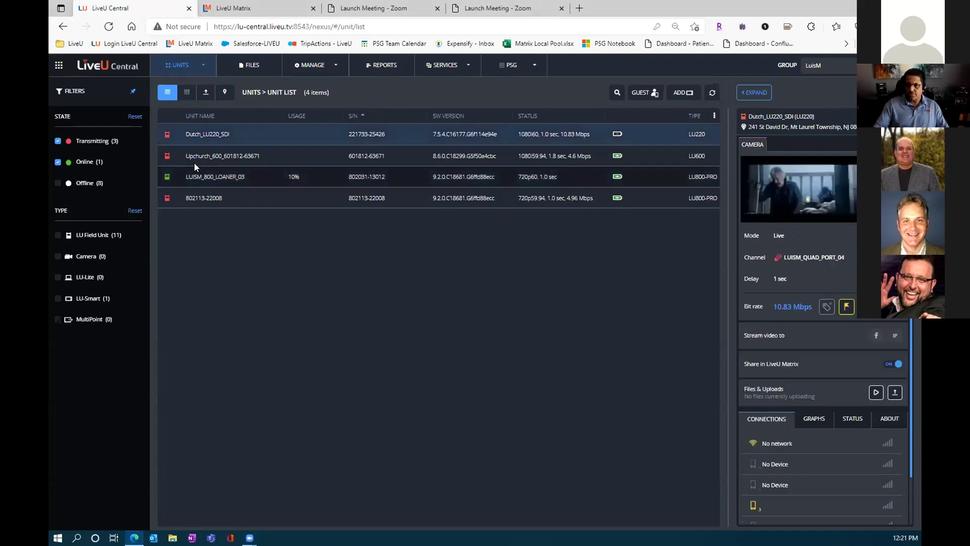
left_click(196, 162)
left_click(193, 197)
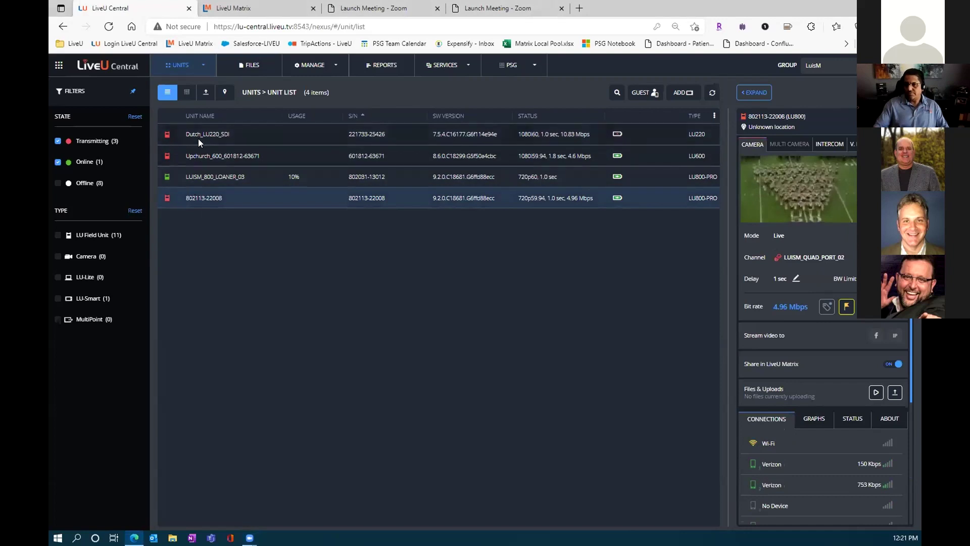
left_click(191, 178)
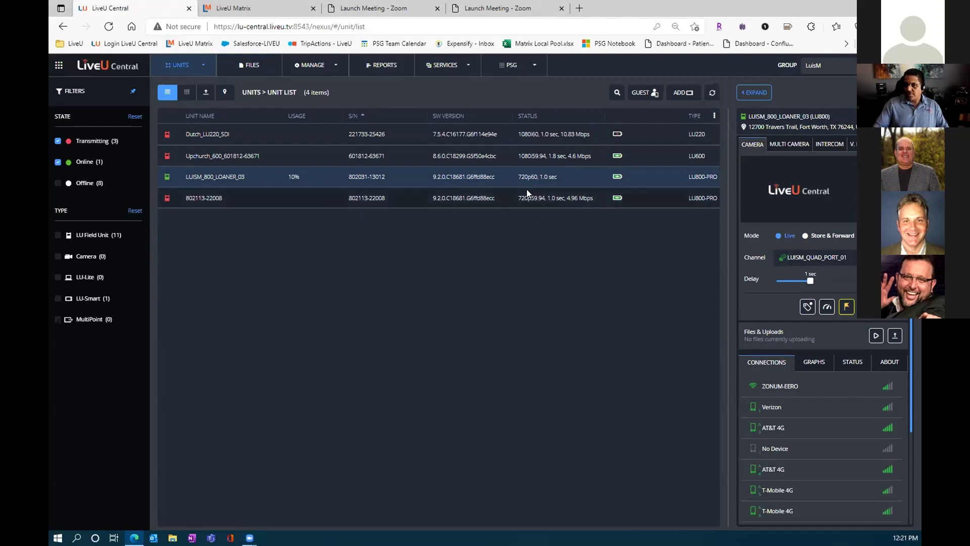
View the streaming settings of the LUISM_QUAD_PORT_01 channel and close its configuration
left_click(325, 66)
left_click(309, 100)
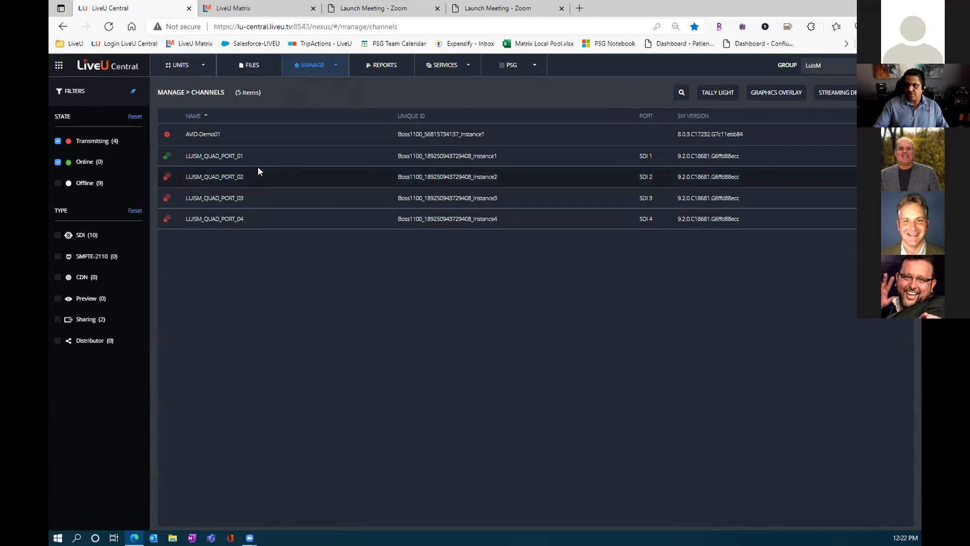
double_click(321, 155)
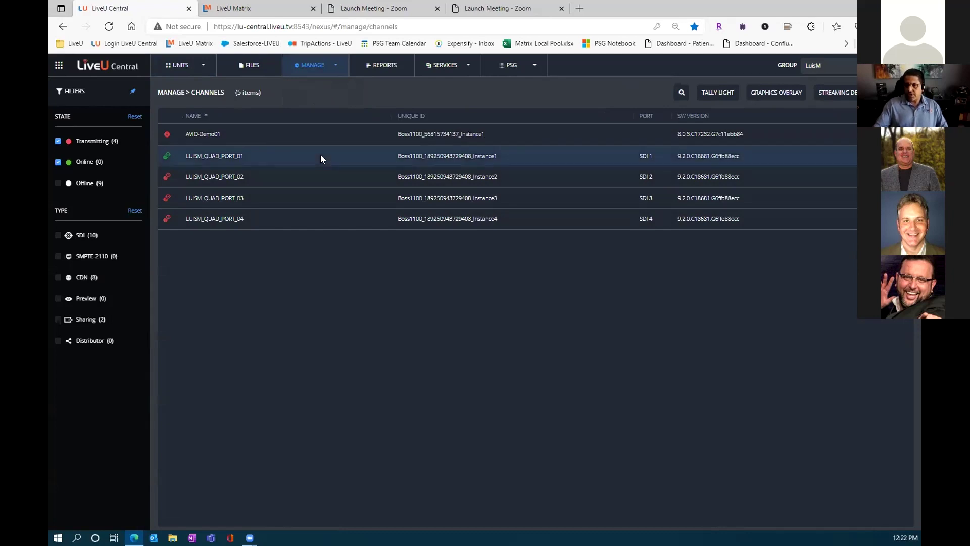
left_click(395, 119)
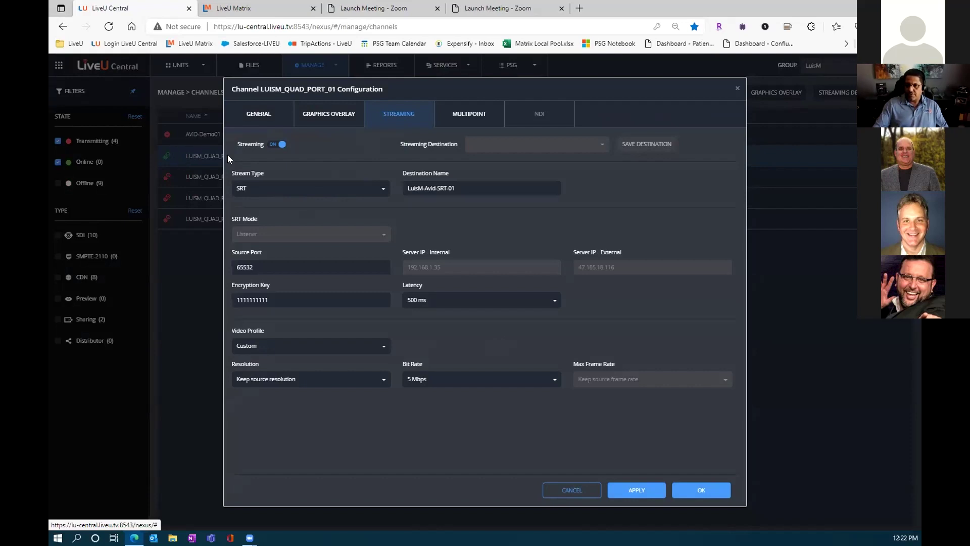
left_click(700, 489)
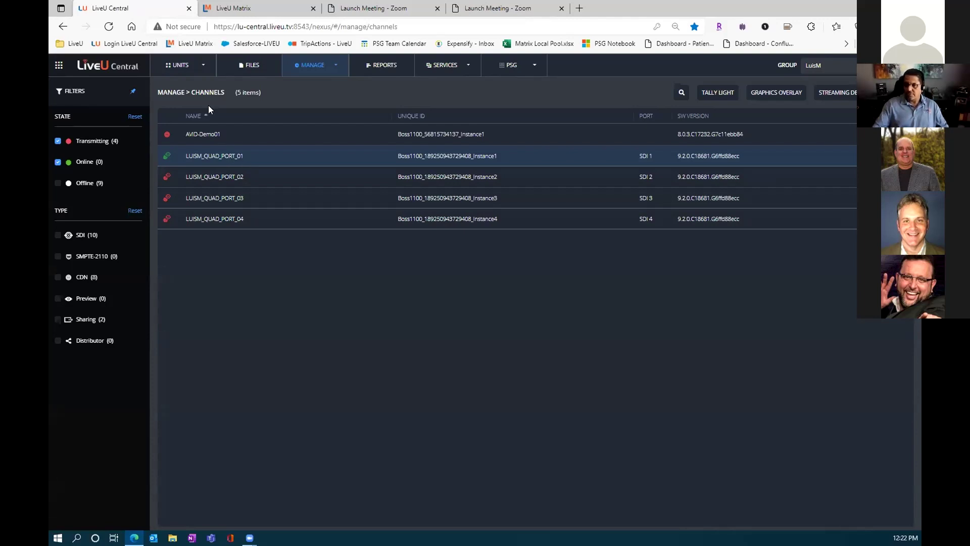
Reopen the LUISM_QUAD_PORT_01 configuration and examine its stream type, source port and encryption key fields
double_click(271, 155)
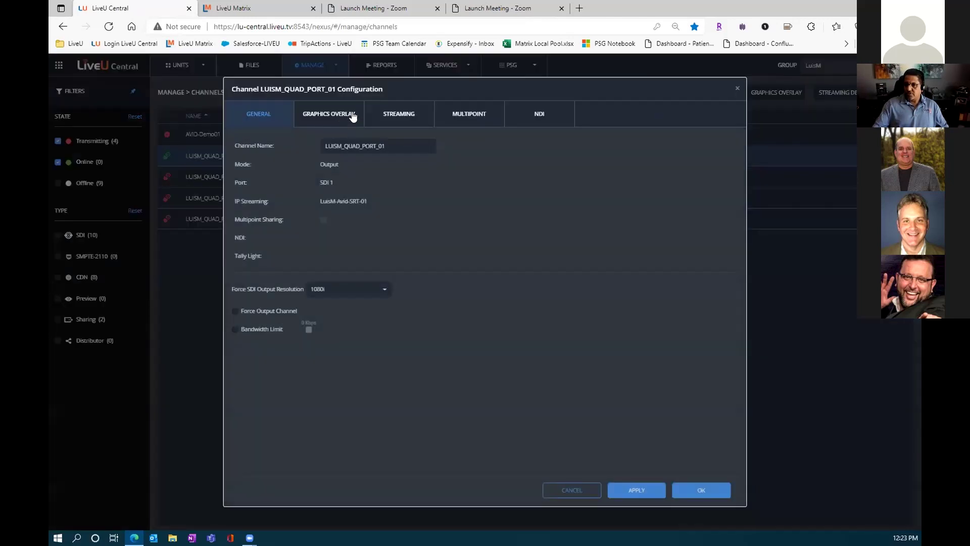
left_click(407, 121)
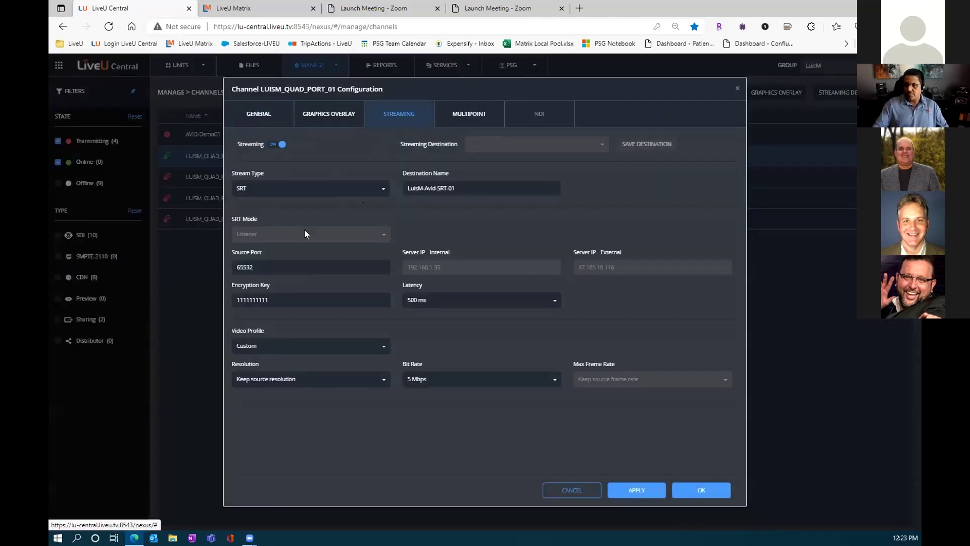
left_click_drag(287, 260, 211, 277)
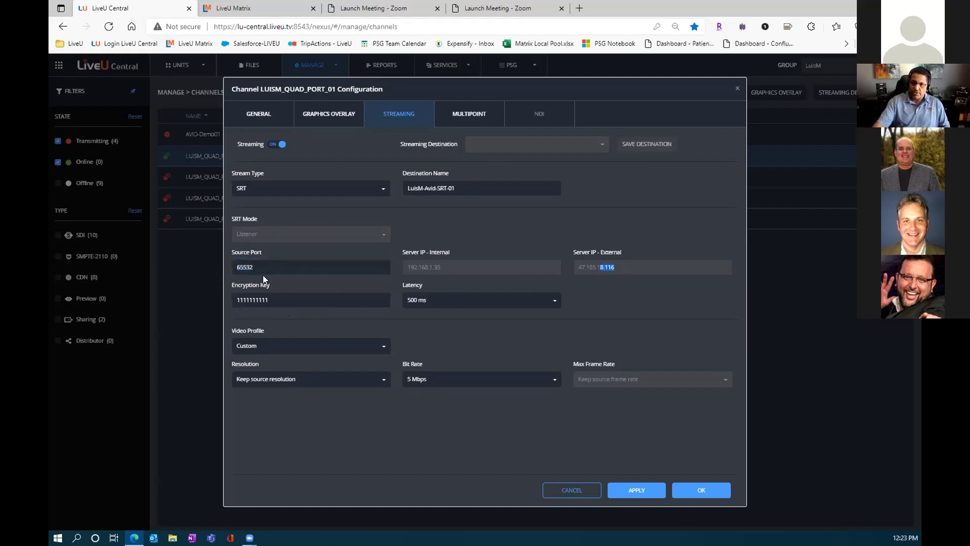
double_click(274, 302)
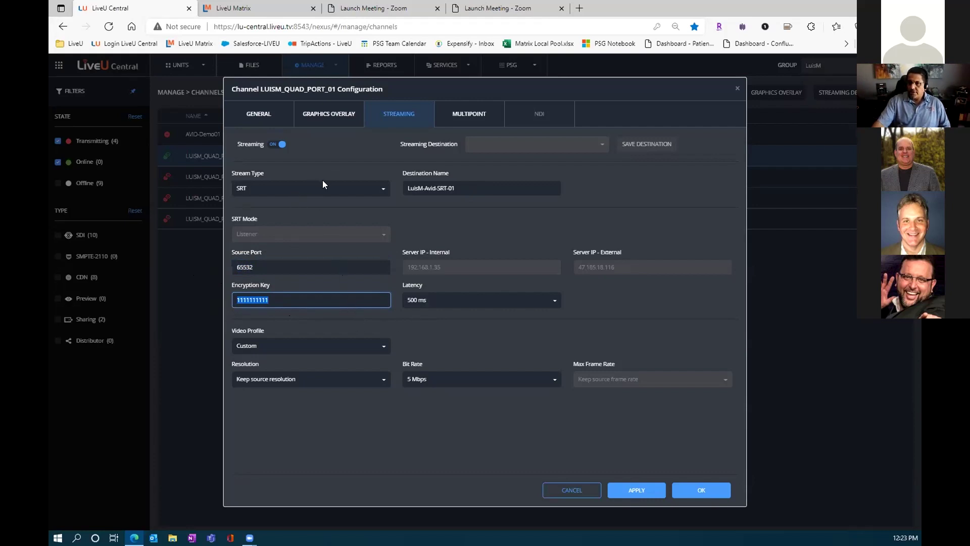
left_click(347, 185)
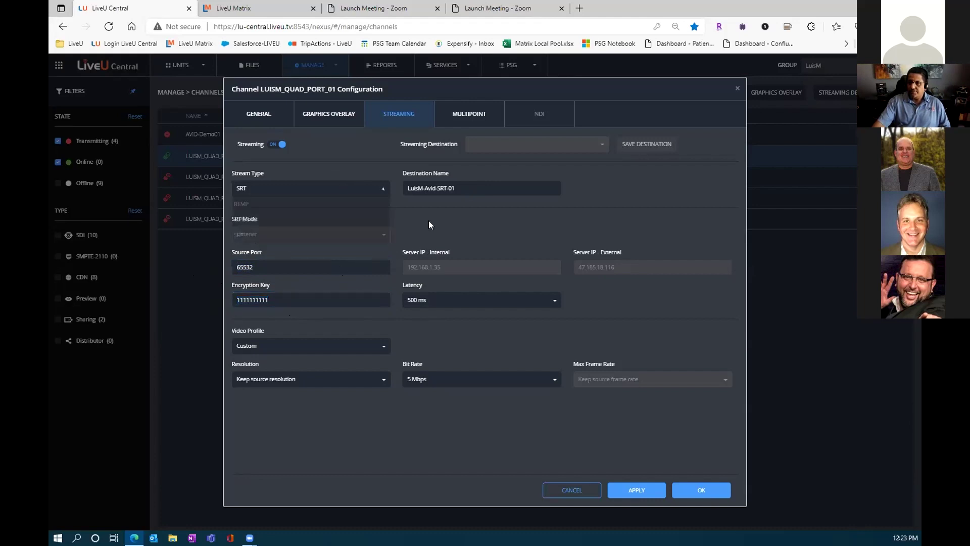
double_click(257, 268)
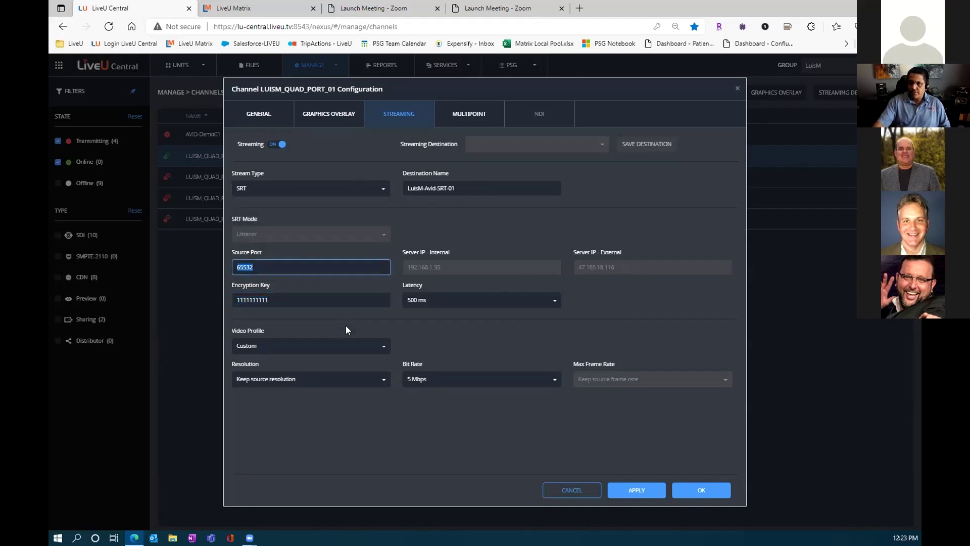
double_click(276, 301)
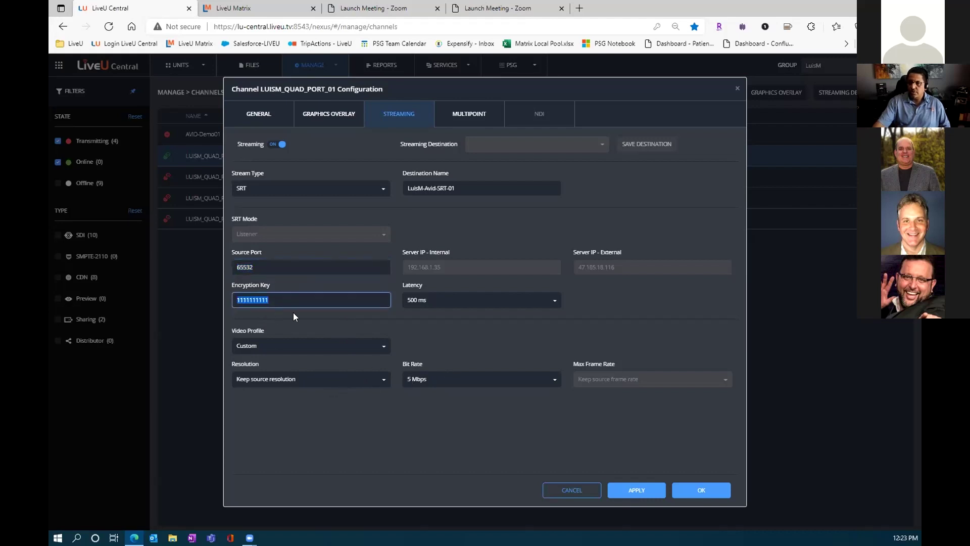
left_click(472, 354)
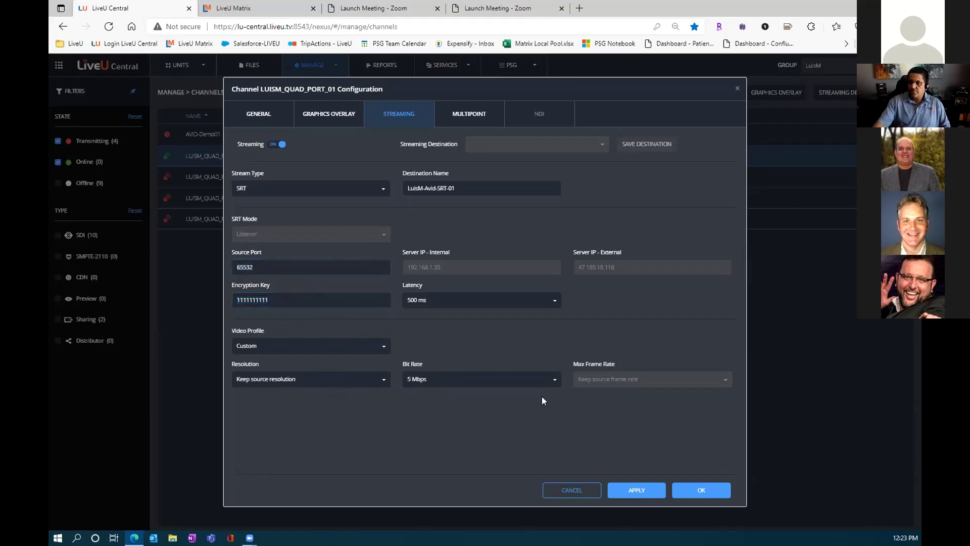
left_click(695, 489)
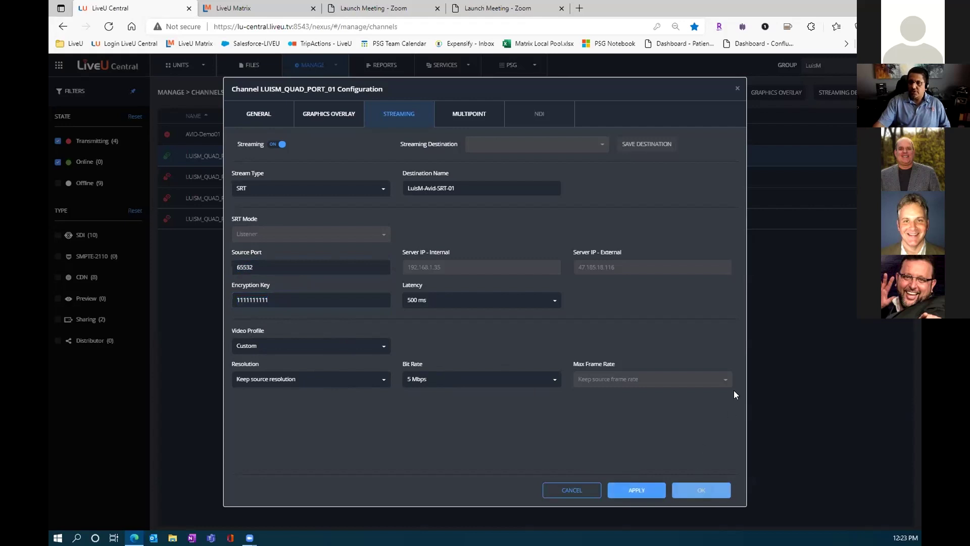
Return to the unit list and assign the LUISM_QUAD_PORT_01 channel to LUISM_800_LOANER_03
mouse_move(177, 65)
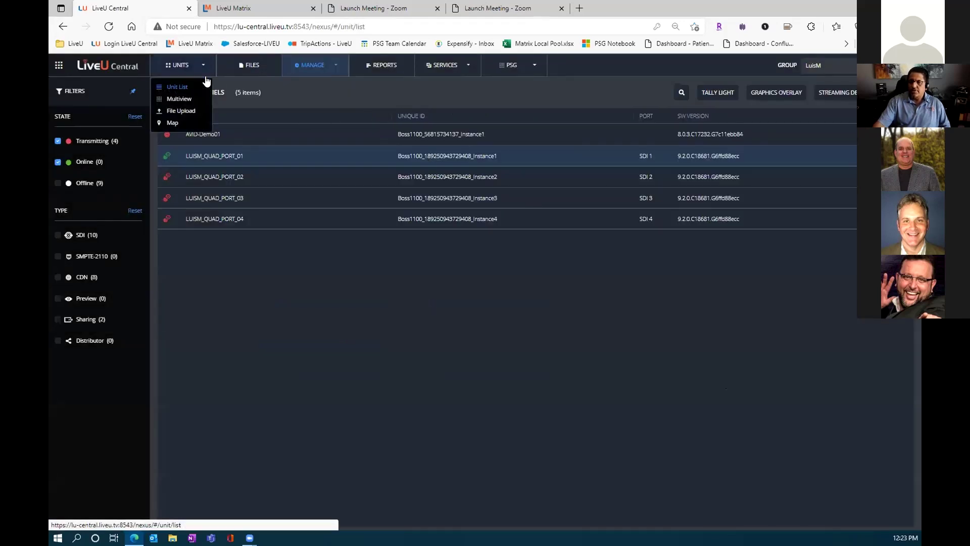
left_click(174, 87)
left_click(204, 172)
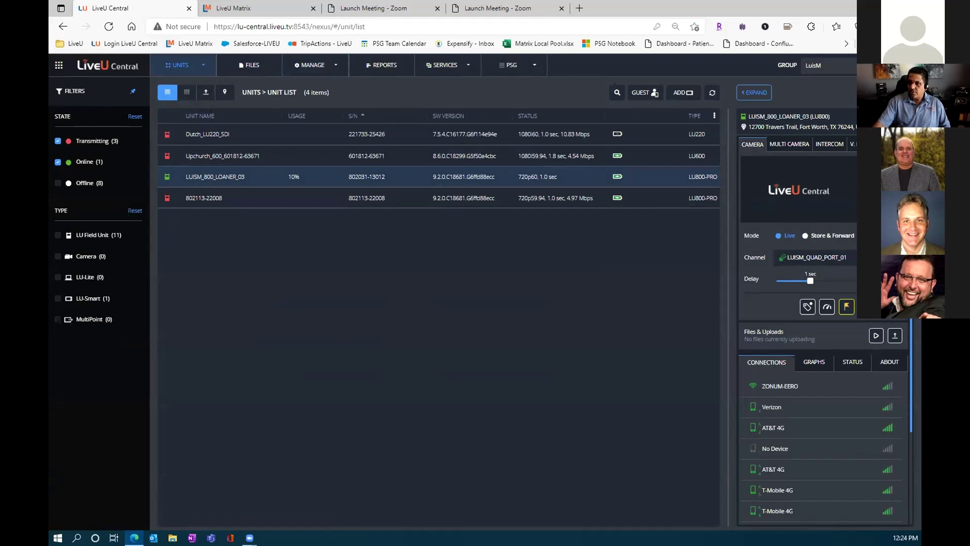
left_click(816, 257)
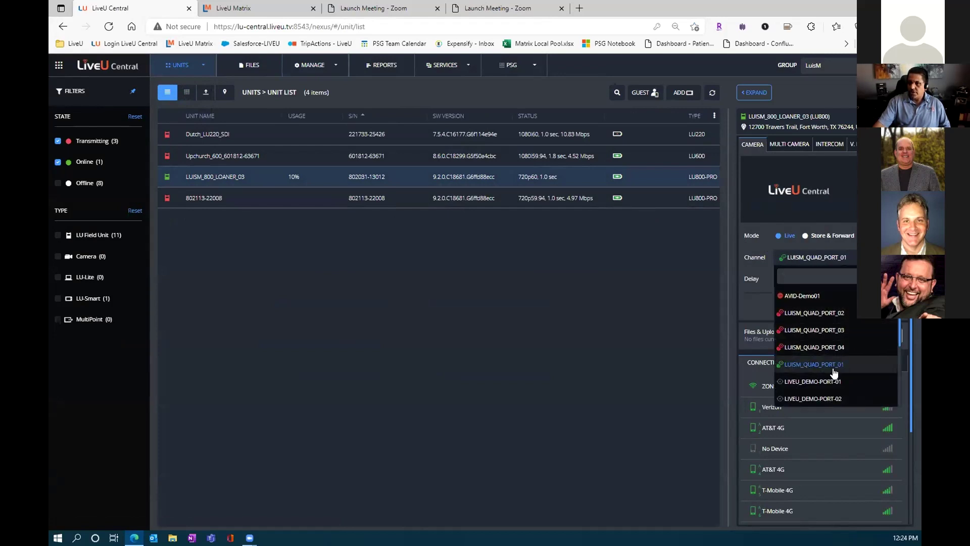
left_click(813, 370)
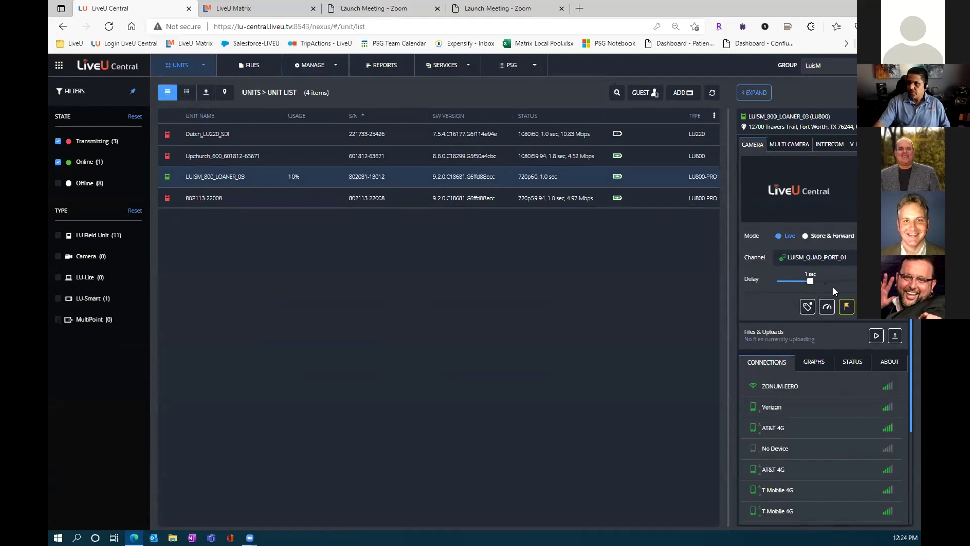
Review the Wi-Fi, modem and Ethernet connections of LUISM_800_LOANER_03 and open its network configuration
scroll(808, 427, "down", 2)
scroll(787, 455, "up", 2)
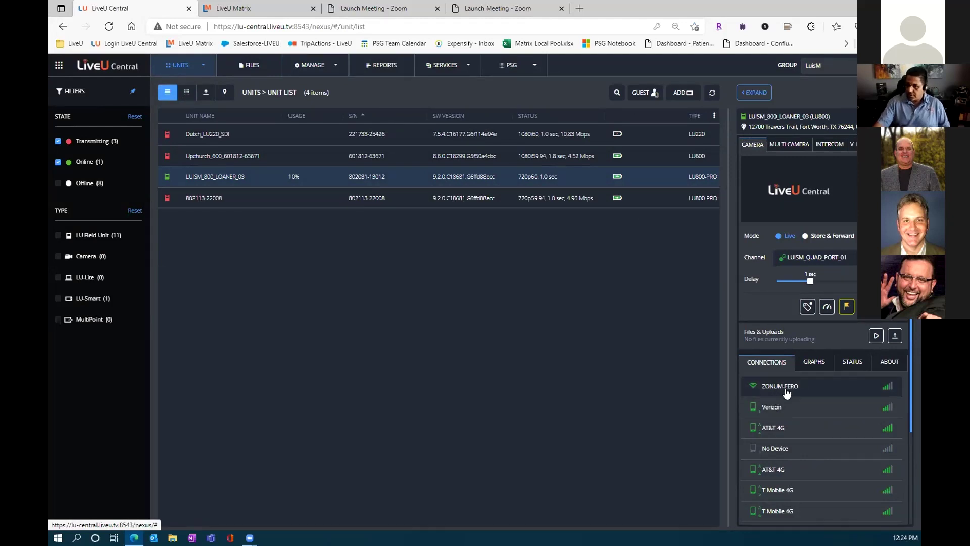
scroll(769, 425, "down", 2)
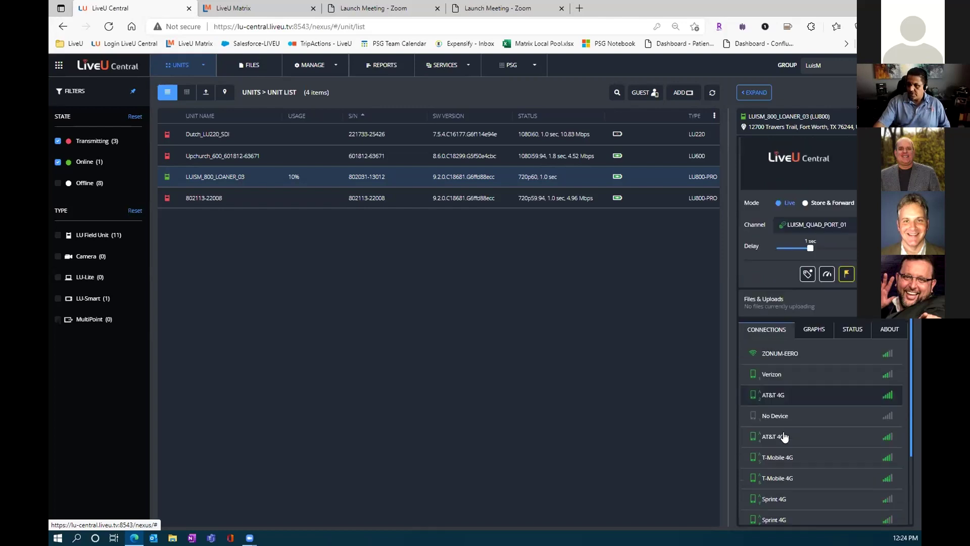
scroll(774, 303, "up", 1)
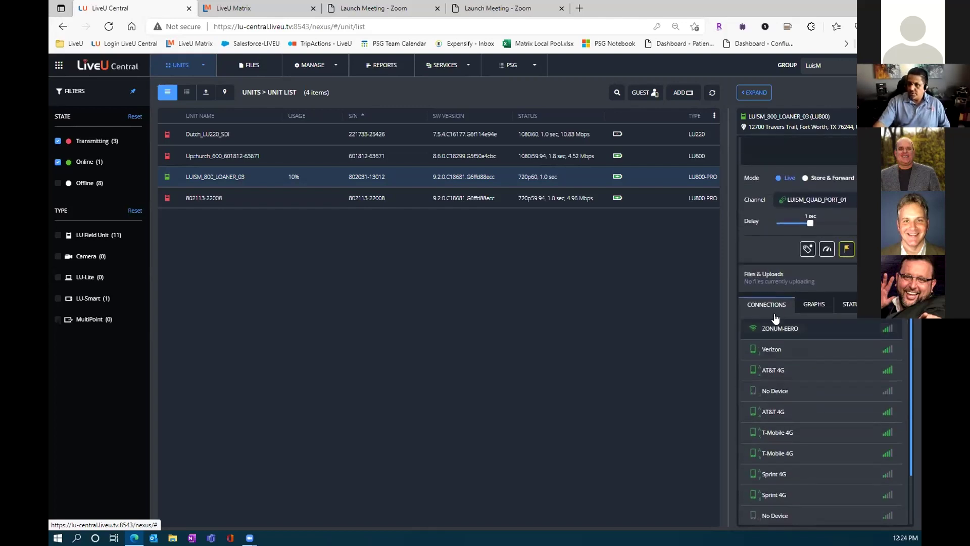
scroll(781, 429, "down", 1)
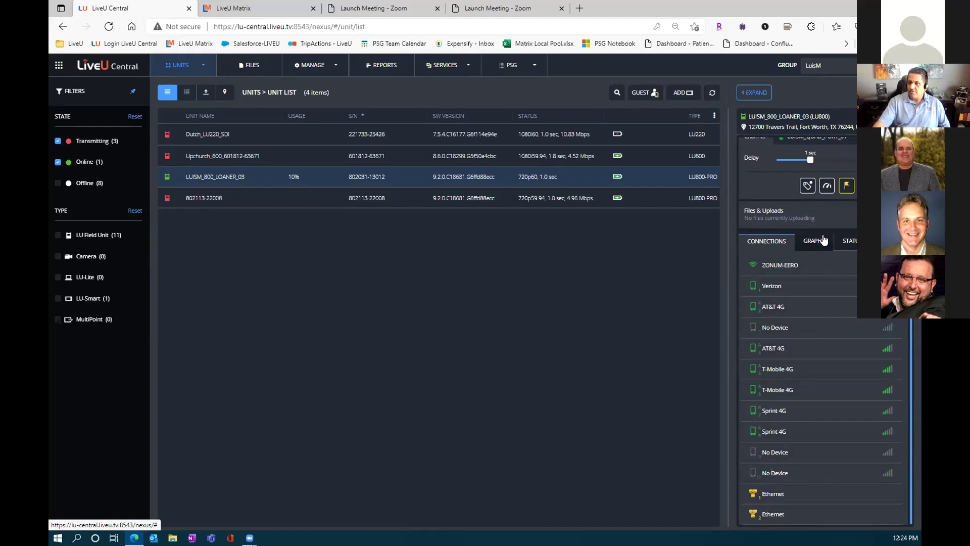
left_click(808, 186)
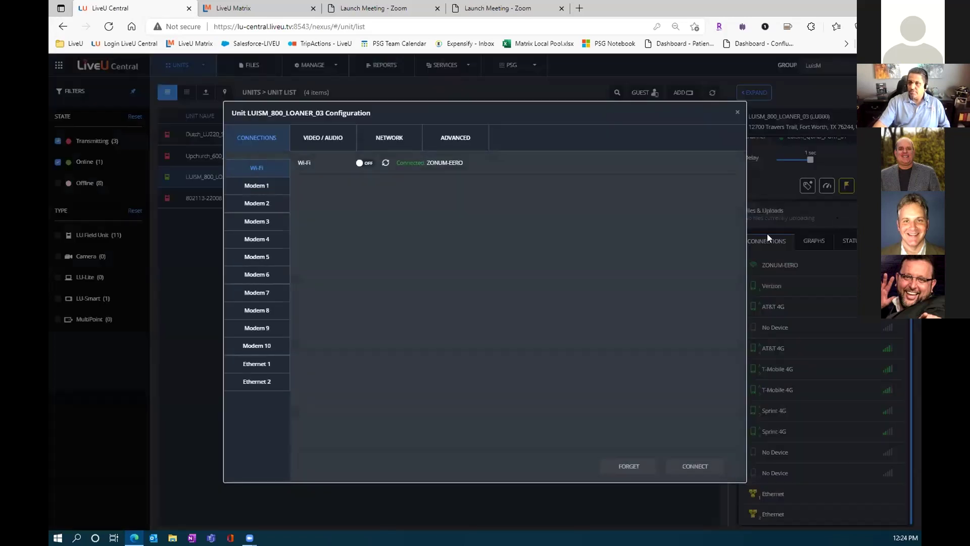
left_click(390, 139)
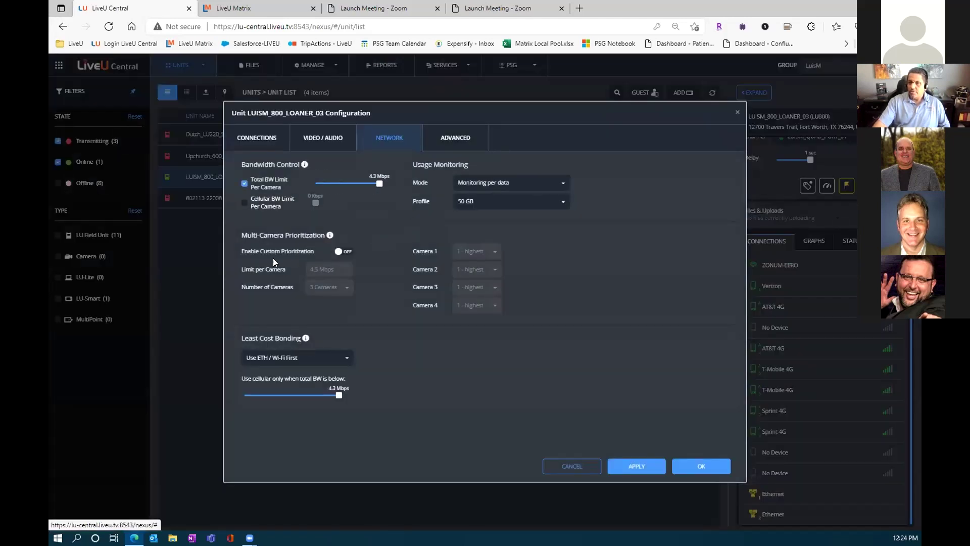
Set Least Cost Bonding to Per interface priority and enable limiting interface groups by total bandwidth
left_click(342, 359)
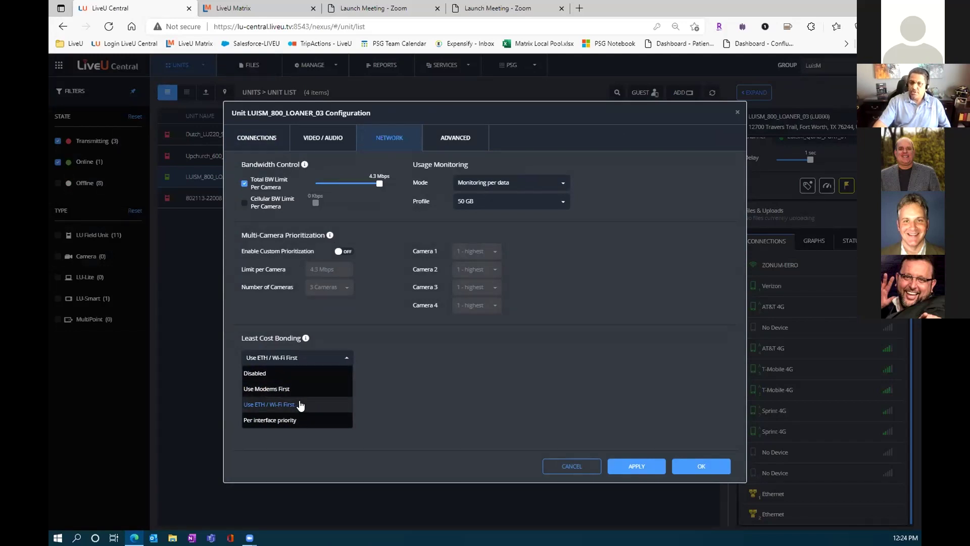
left_click(290, 420)
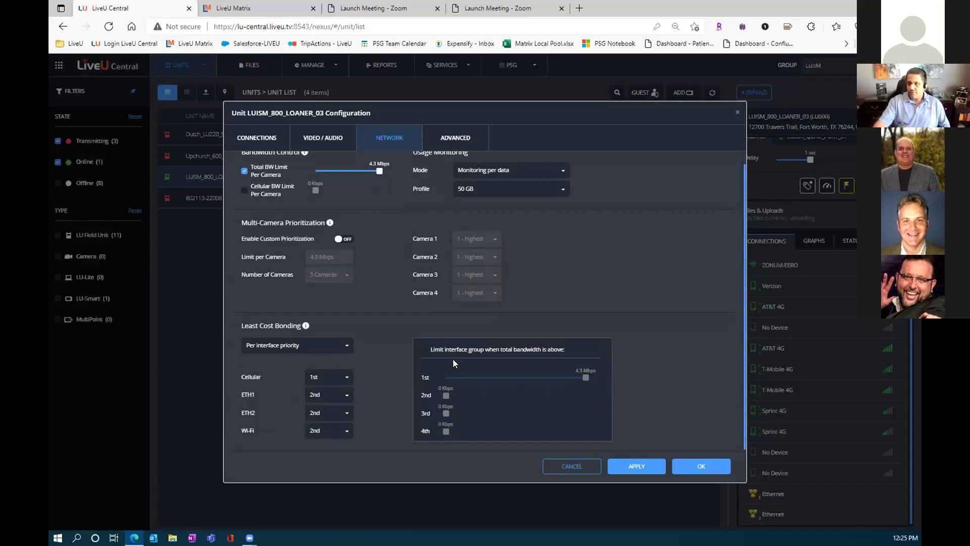
left_click(424, 351)
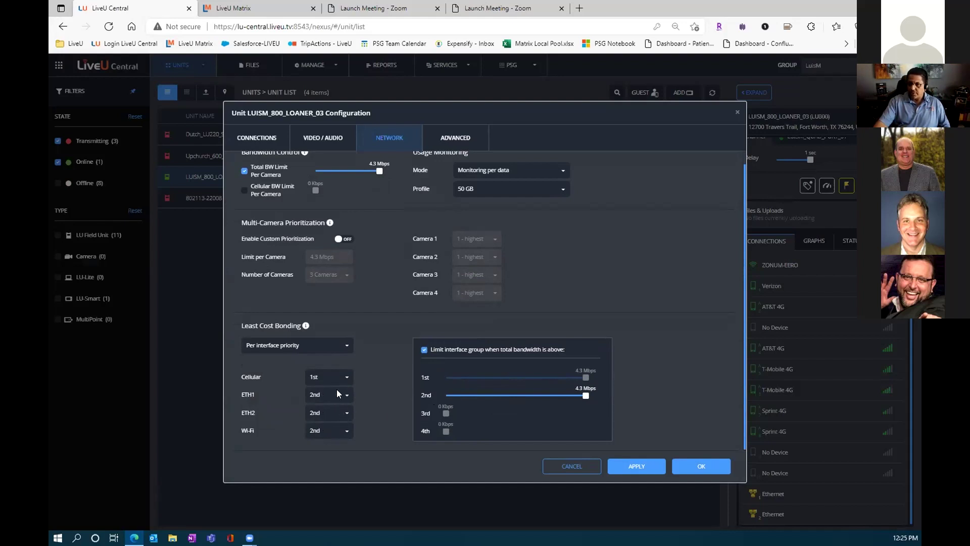
Set Least Cost Bonding to Disabled and save the unit configuration
left_click(343, 346)
left_click(275, 360)
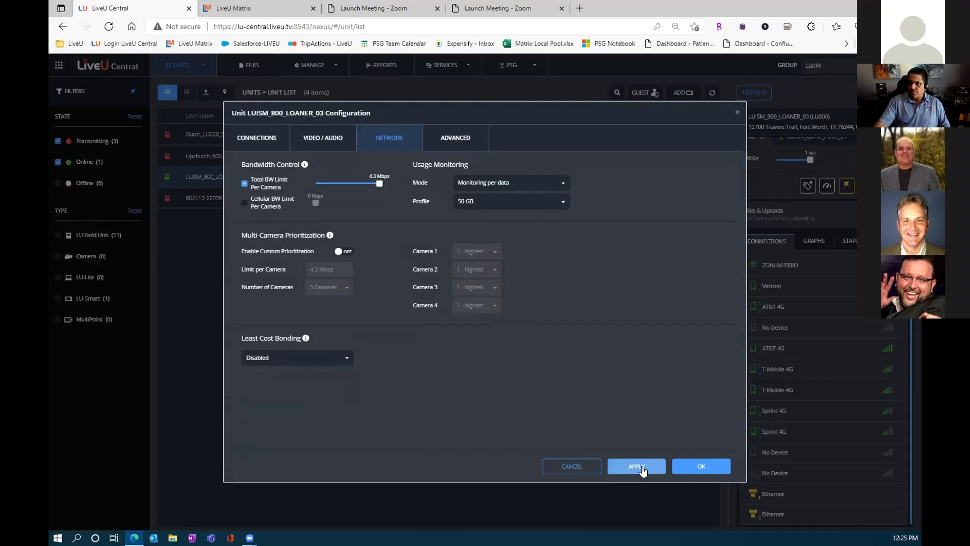
left_click(680, 458)
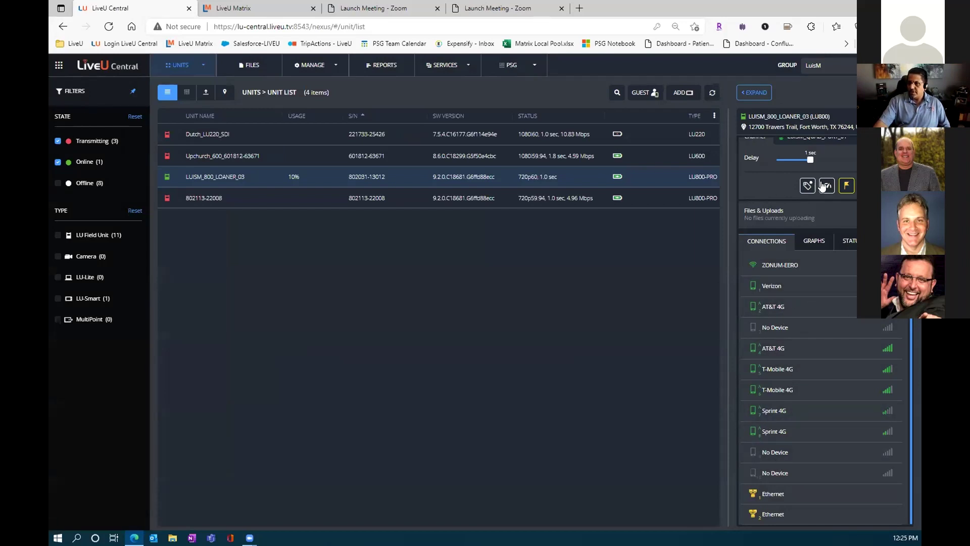
Start the live transmission from LUISM_800_LOANER_03 and expand its details to examine the graphs for each interface
scroll(823, 187, "up", 3)
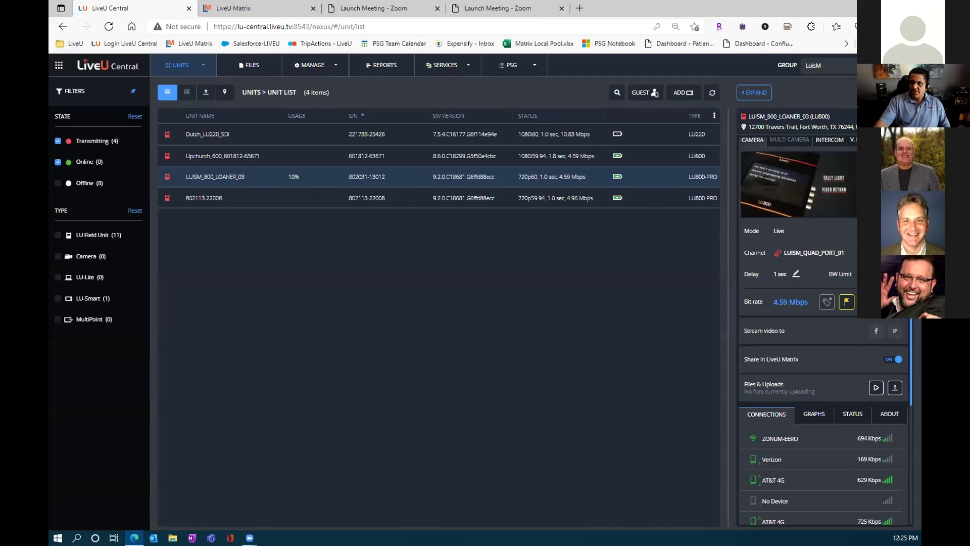
mouse_move(797, 215)
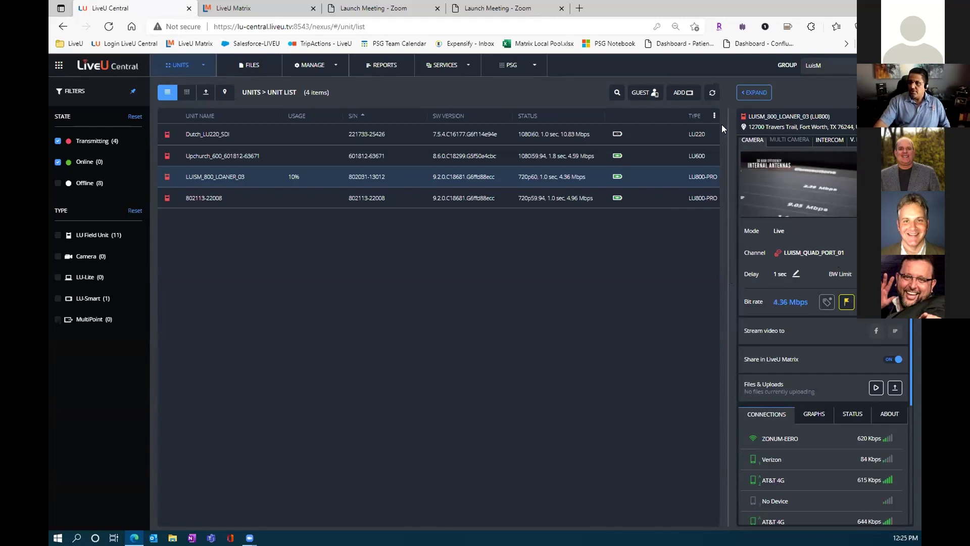
left_click(753, 92)
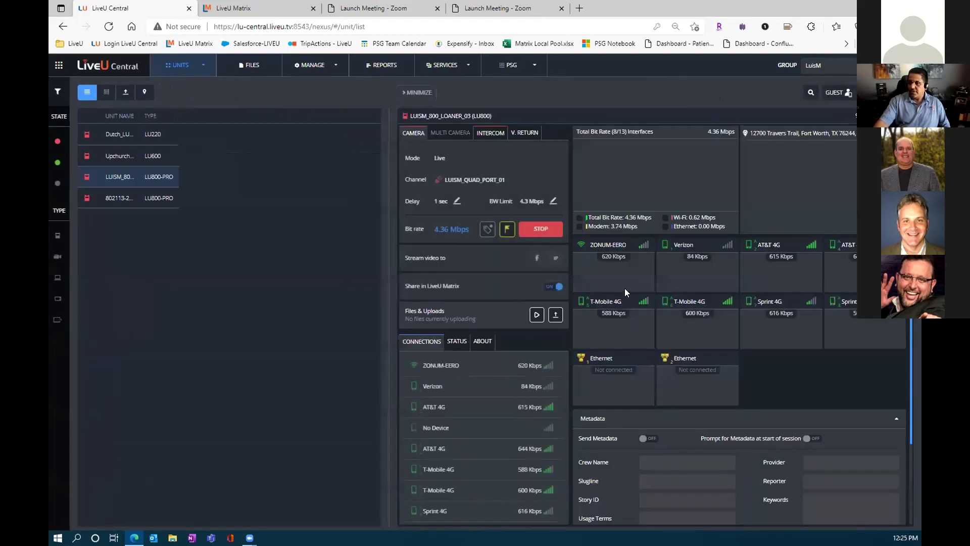
scroll(586, 350, "down", 1)
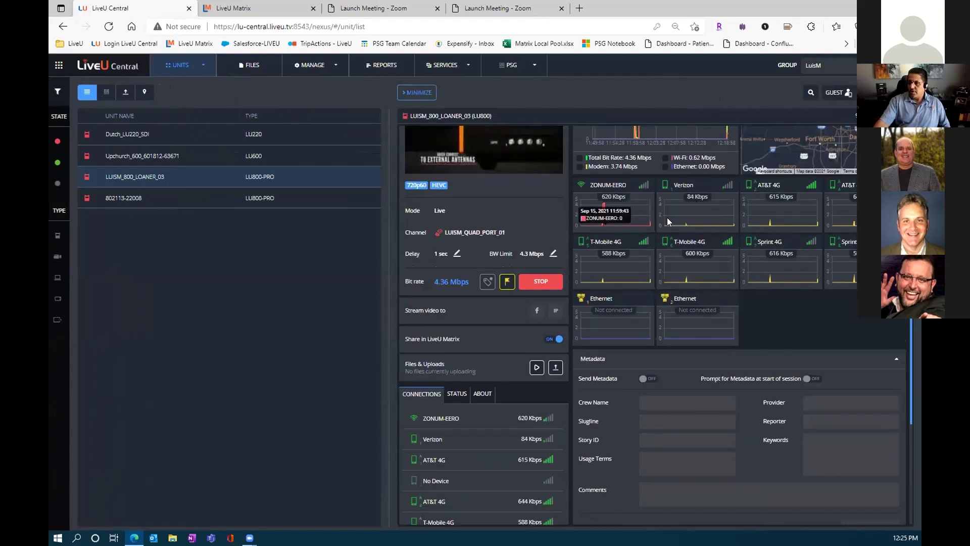
Collapse the expanded details of LUISM_800_LOANER_03 and review the unit list alongside its connections
scroll(705, 247, "up", 2)
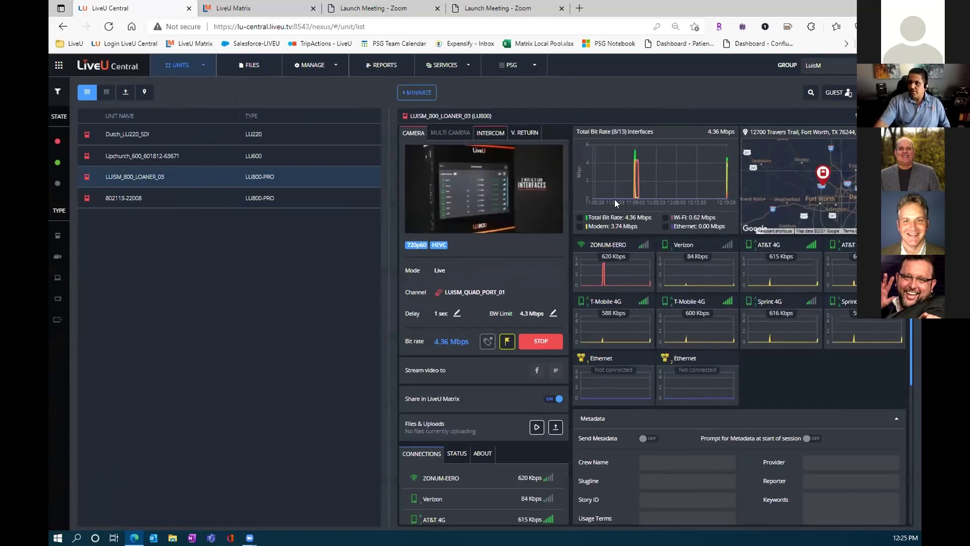
left_click(424, 92)
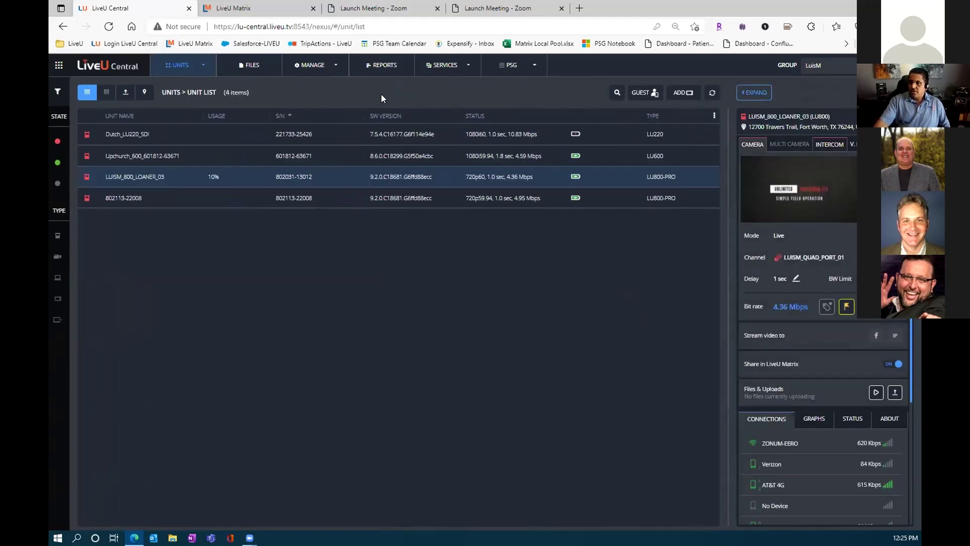
mouse_move(763, 179)
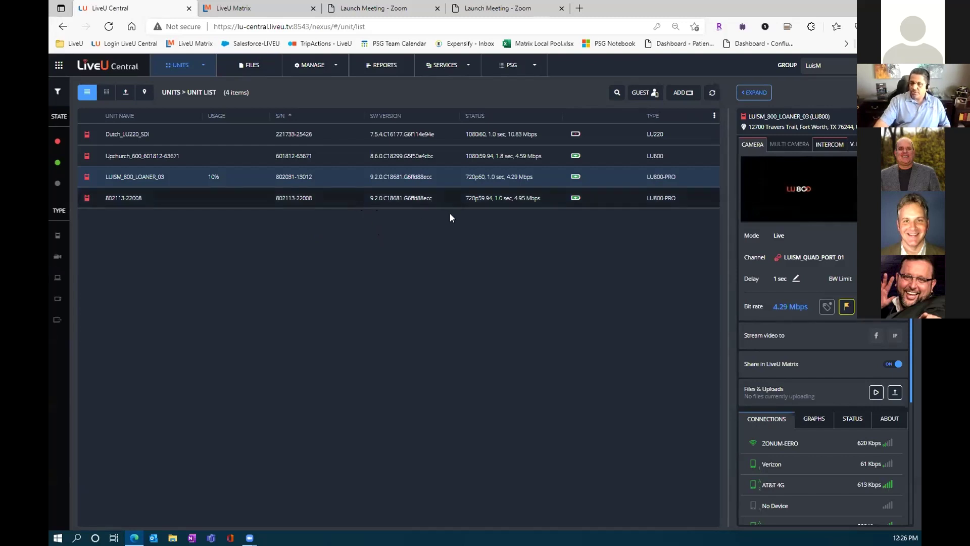
left_click(180, 65)
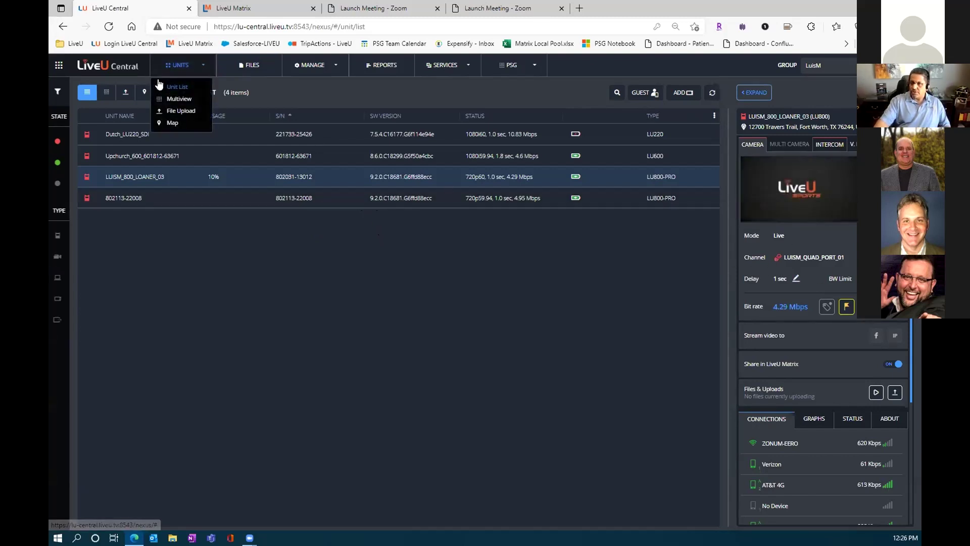
left_click(362, 96)
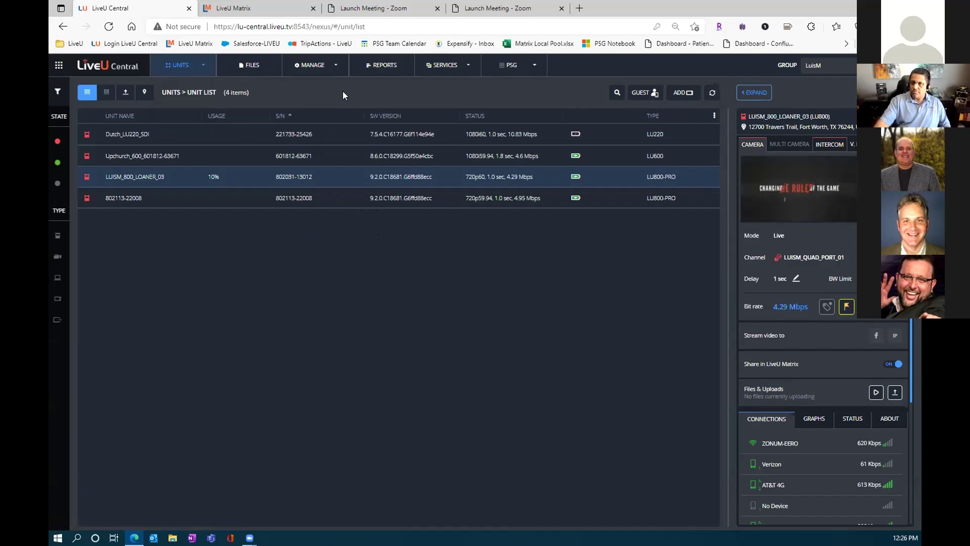
Switch to LiveU Matrix and review the incoming feeds and the LUISM_QUAD_PORT local receivers
left_click(251, 9)
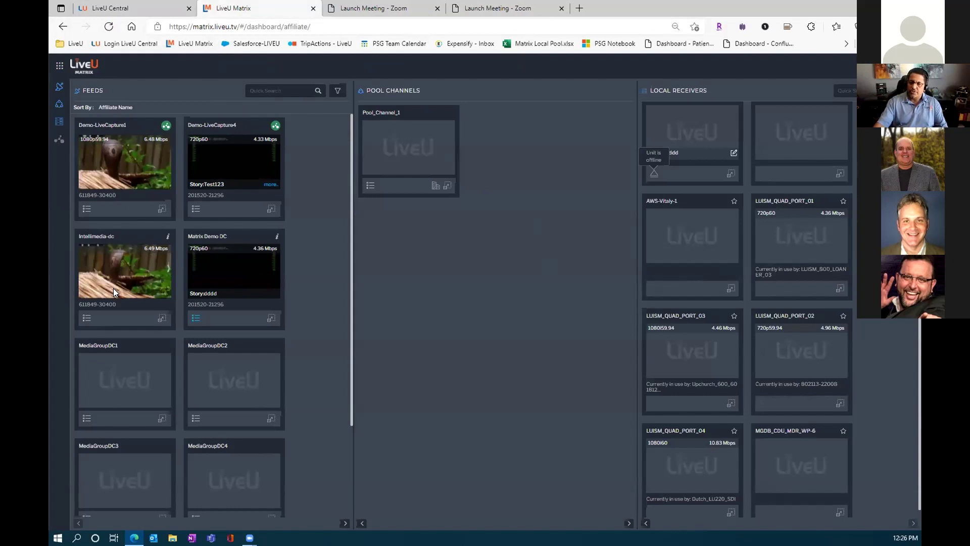
left_click_drag(107, 159, 77, 192)
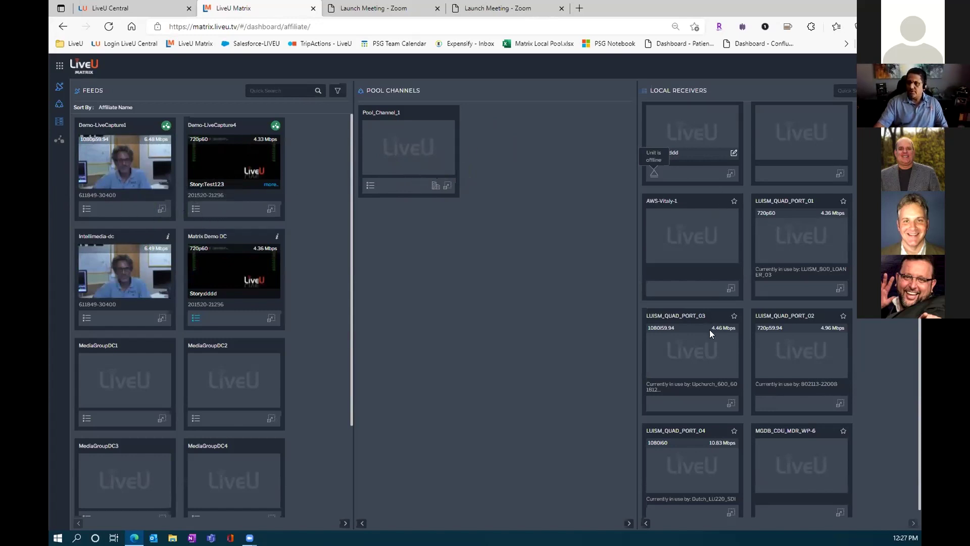
scroll(730, 242, "down", 1)
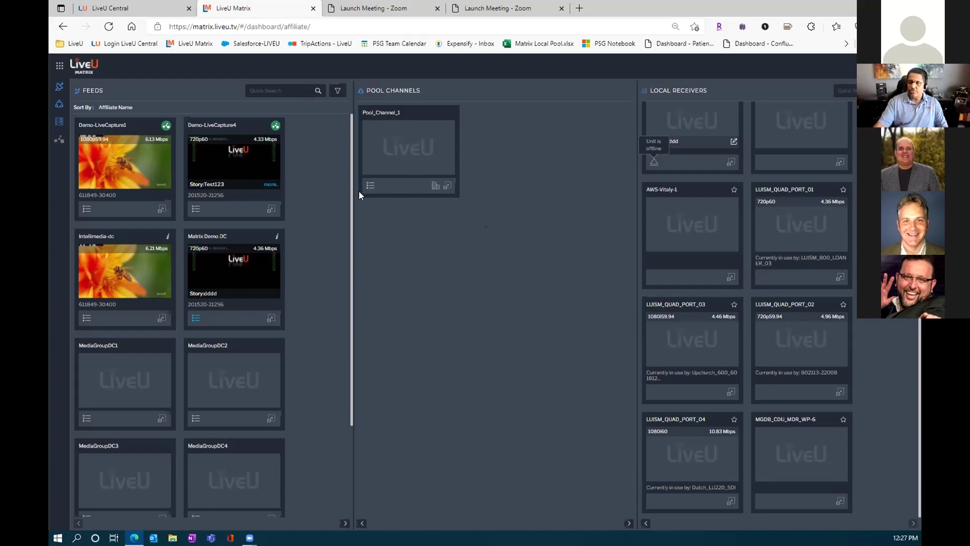
Return to LiveU Central and open the enlarged video preview of LUISM_800_LOANER_03
left_click(137, 9)
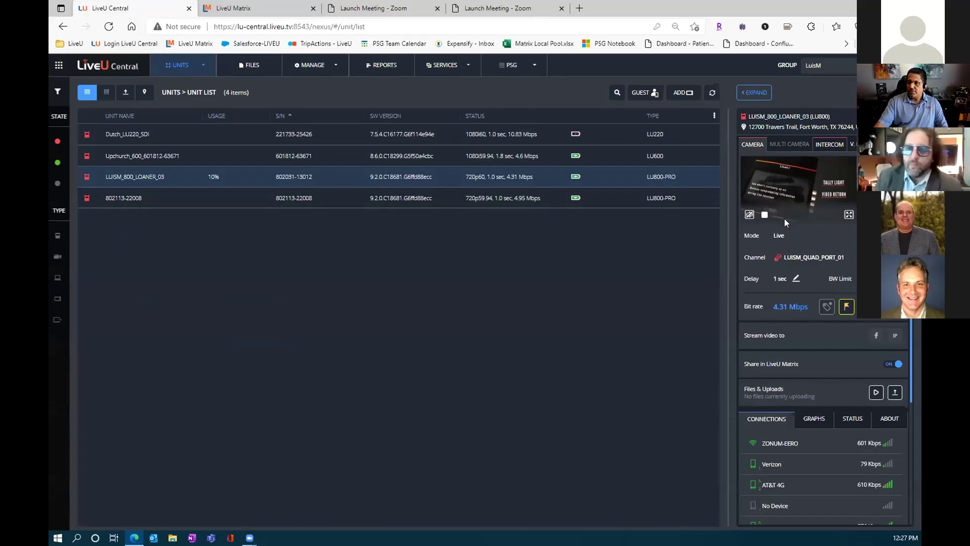
mouse_move(811, 189)
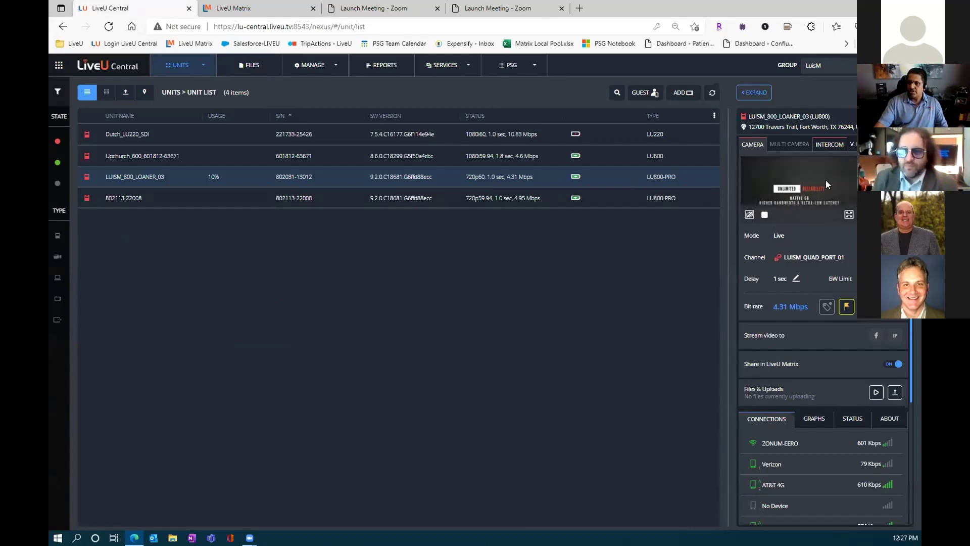
left_click(848, 214)
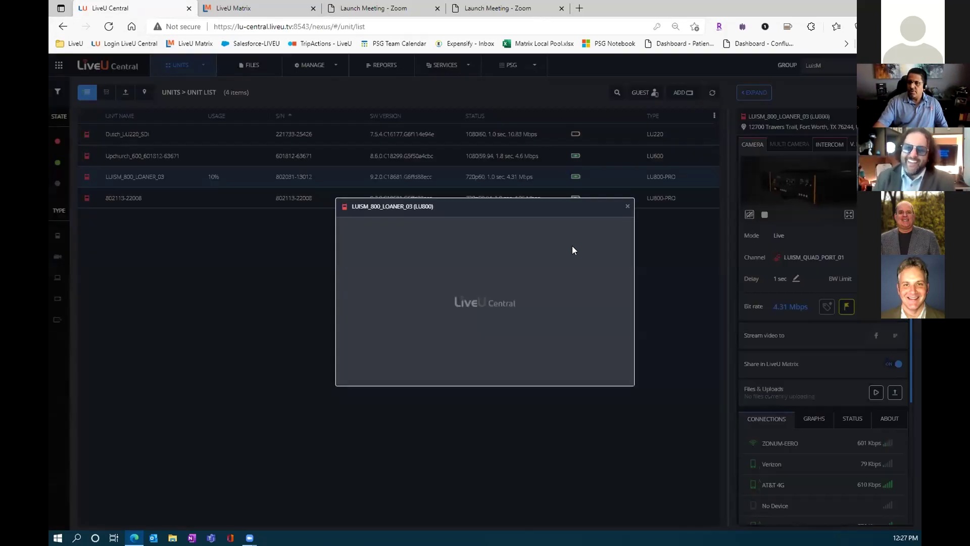
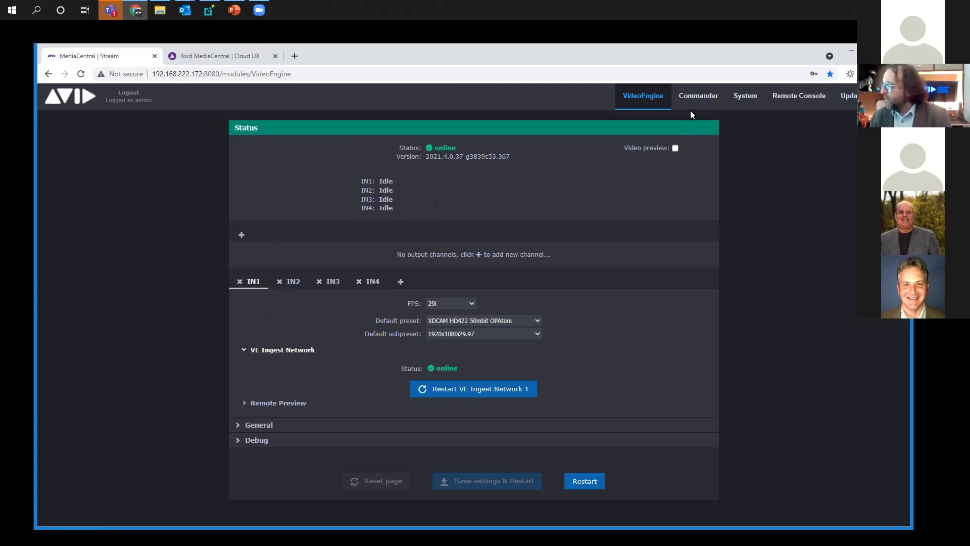
Open the MediaCentral Stream system settings, review the LMF licenses, and collapse the Licenses section
left_click(698, 97)
left_click(752, 99)
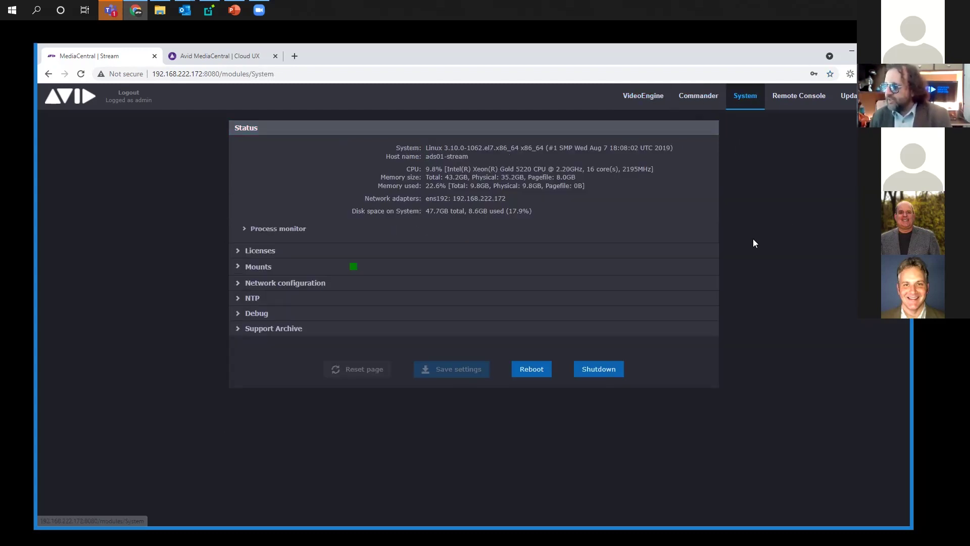
left_click(237, 251)
left_click(242, 274)
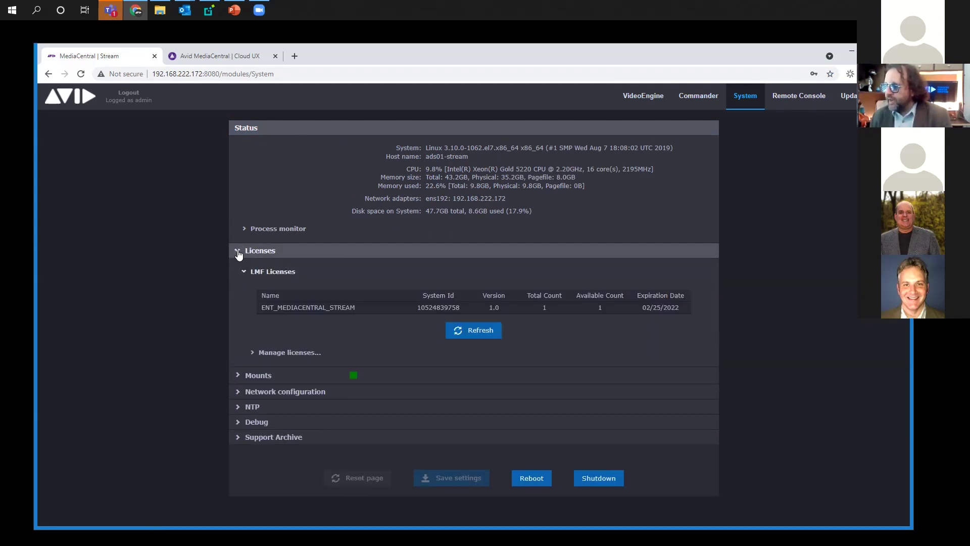
left_click(237, 251)
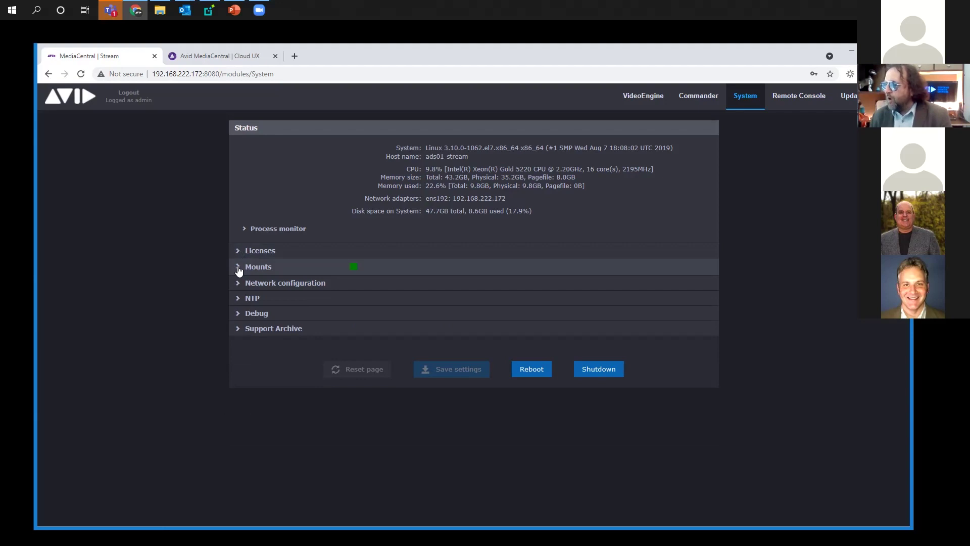
Expand the mounts and review the AvidFos and Other (cifs, nfs) entries
left_click(239, 268)
left_click(245, 291)
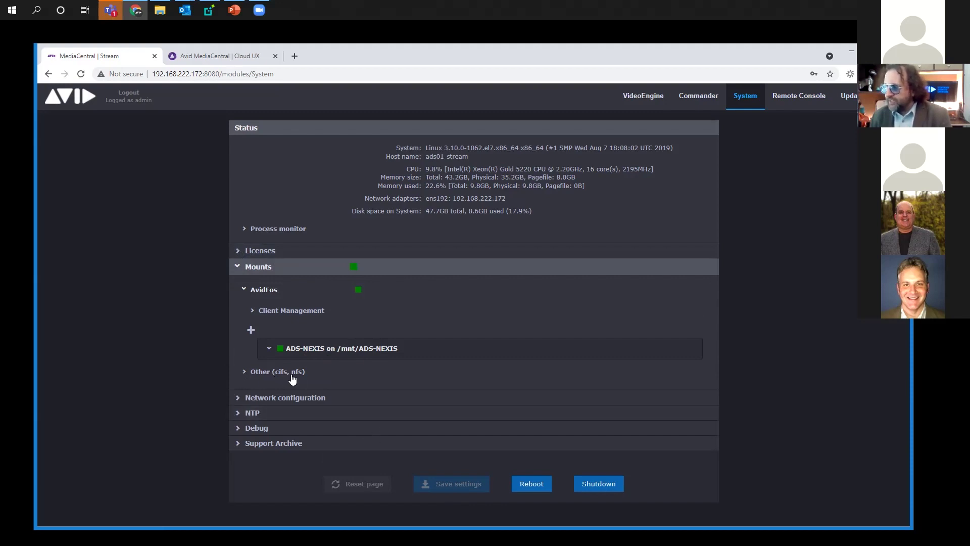
left_click(244, 374)
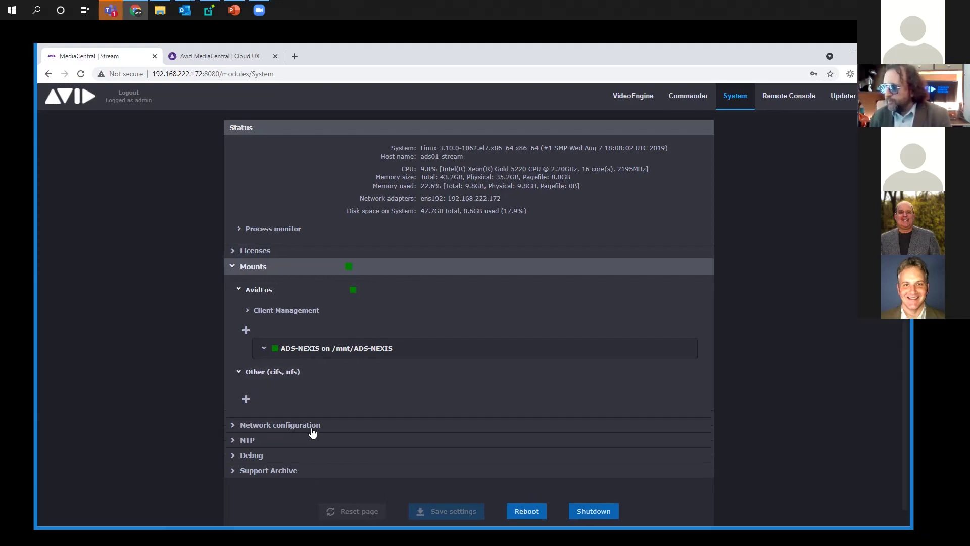
Add a blank mount under Other (cifs, nfs), examine its configuration fields, and remove it
left_click(245, 401)
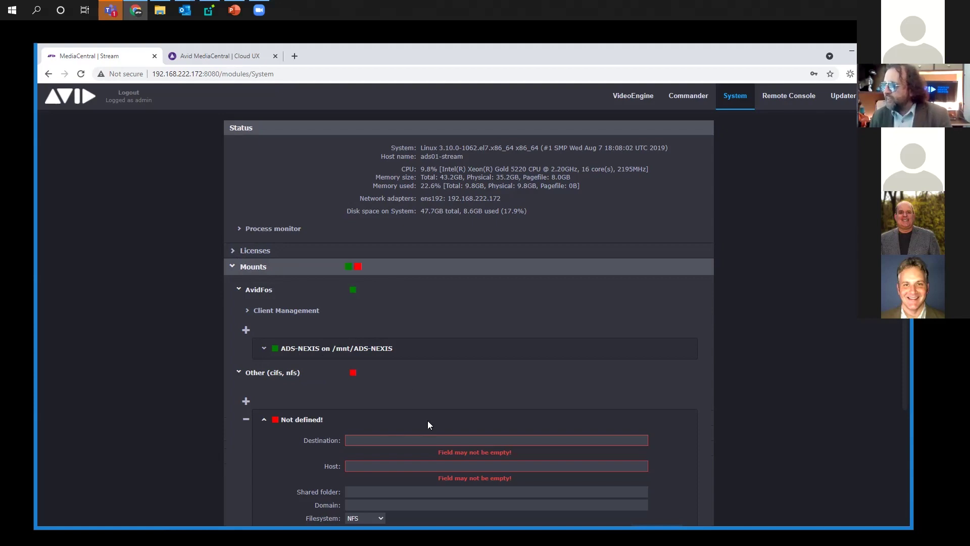
scroll(428, 420, "down", 3)
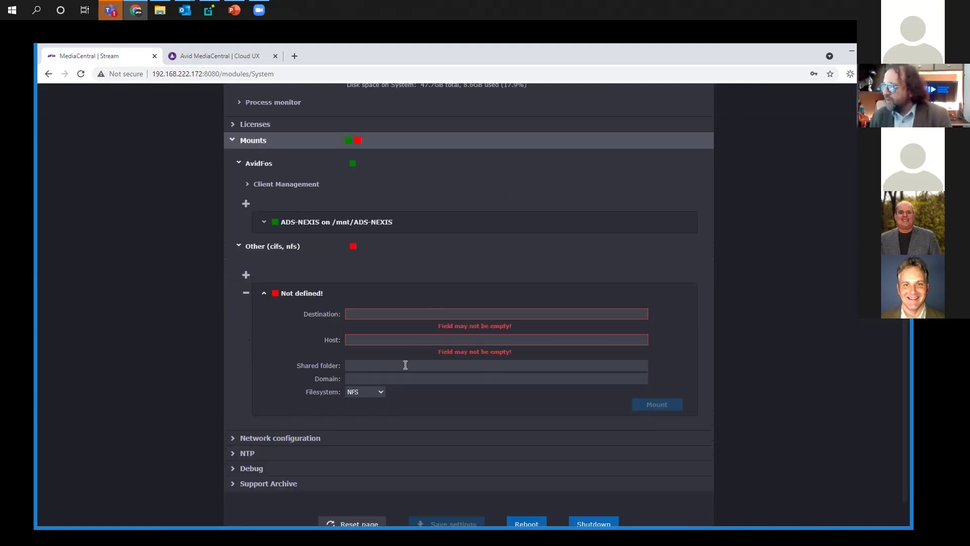
scroll(403, 365, "up", 2)
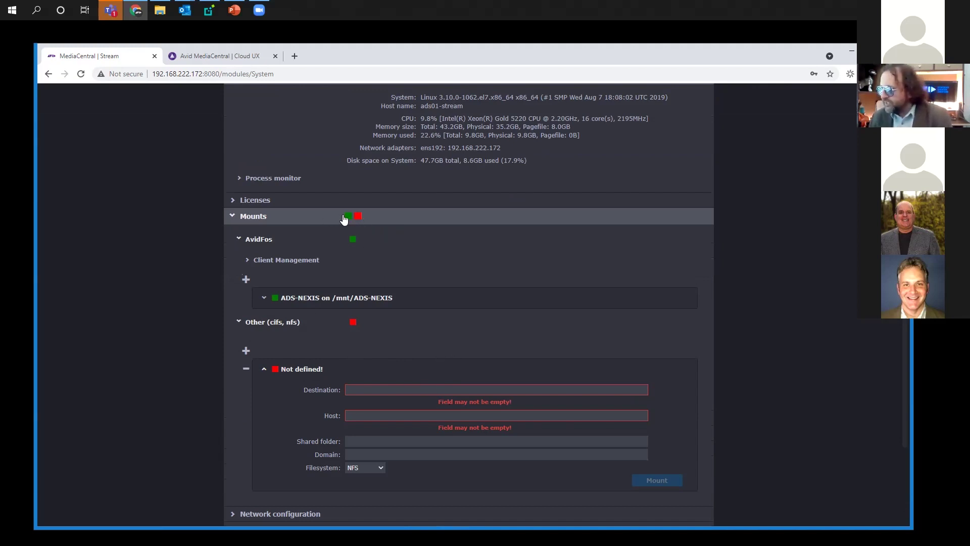
left_click(246, 370)
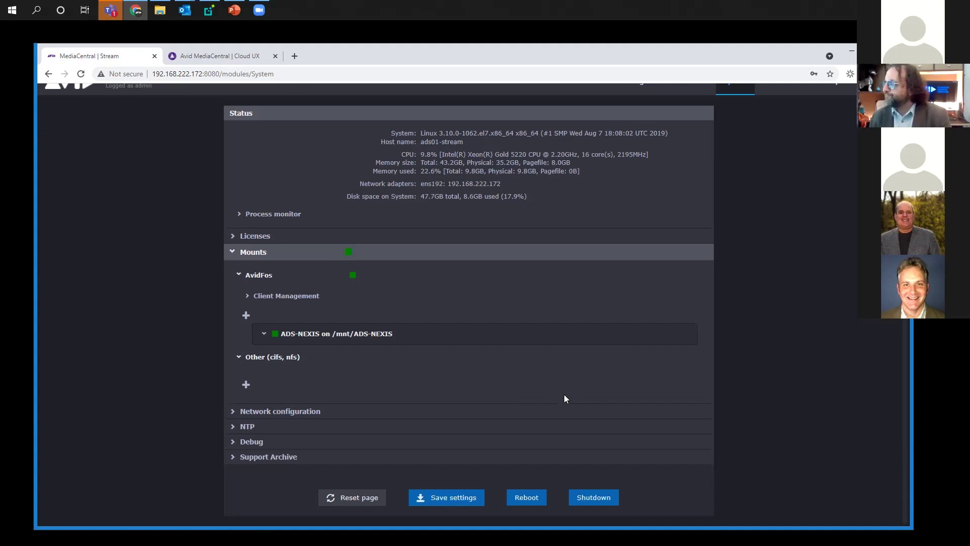
scroll(657, 252, "up", 1)
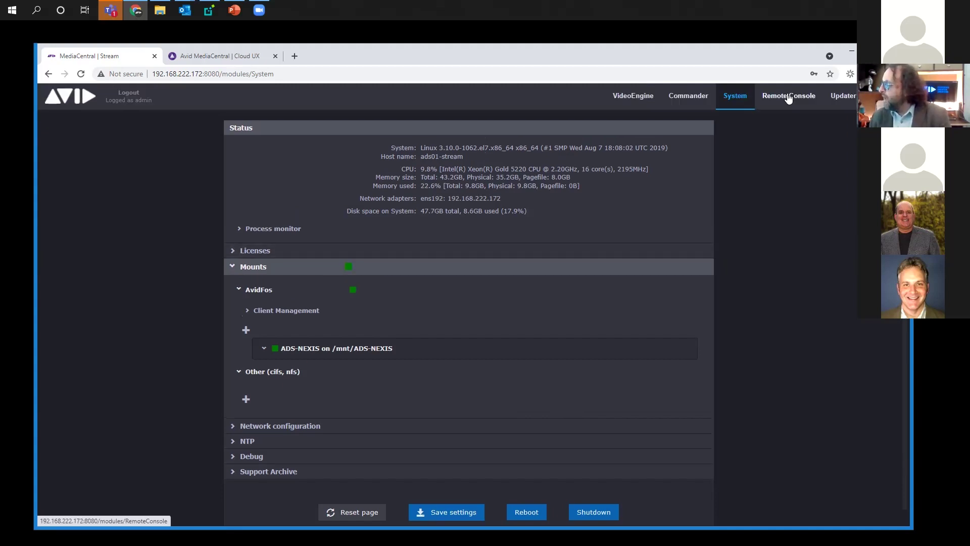
Open the Routing Templates Editor for IN4 in the Remote Console and load the LiveU CH 1 template
left_click(799, 95)
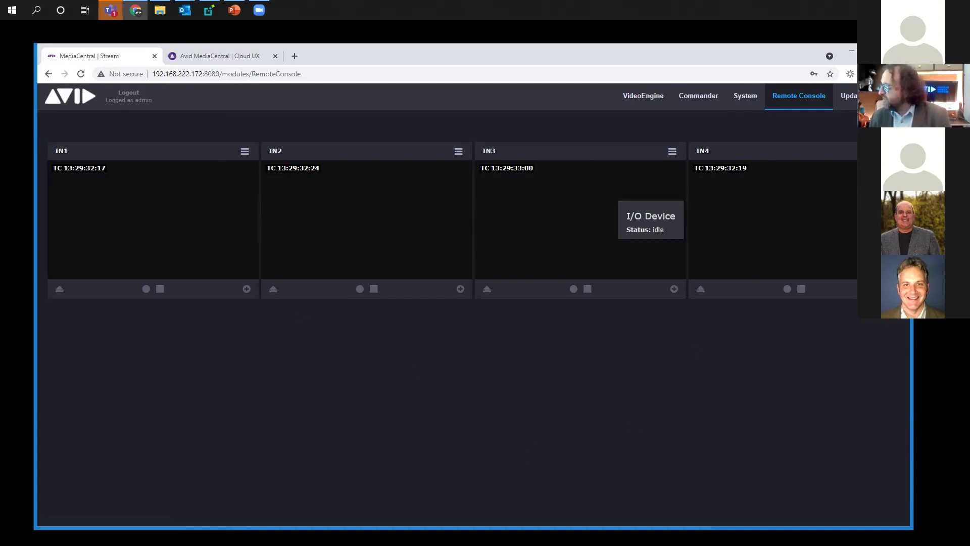
left_click(886, 151)
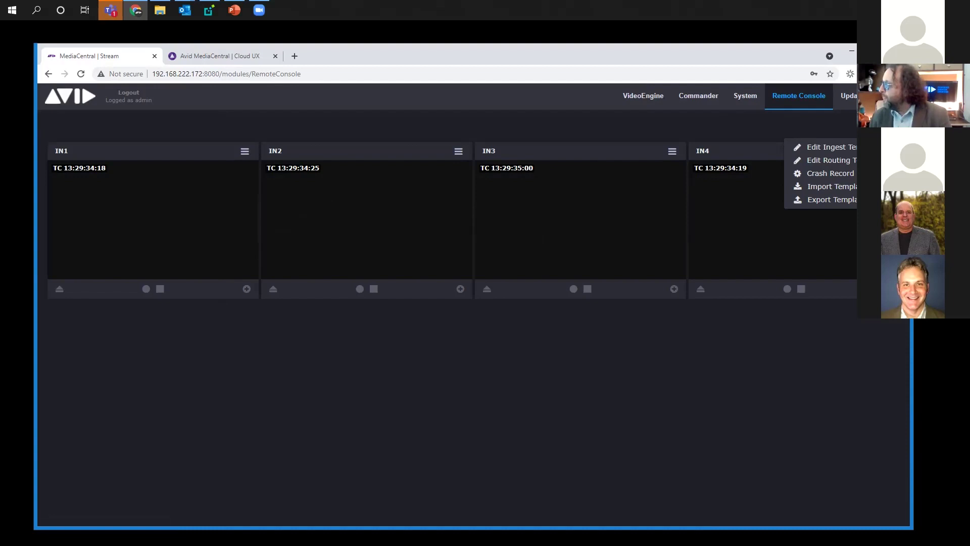
left_click(850, 162)
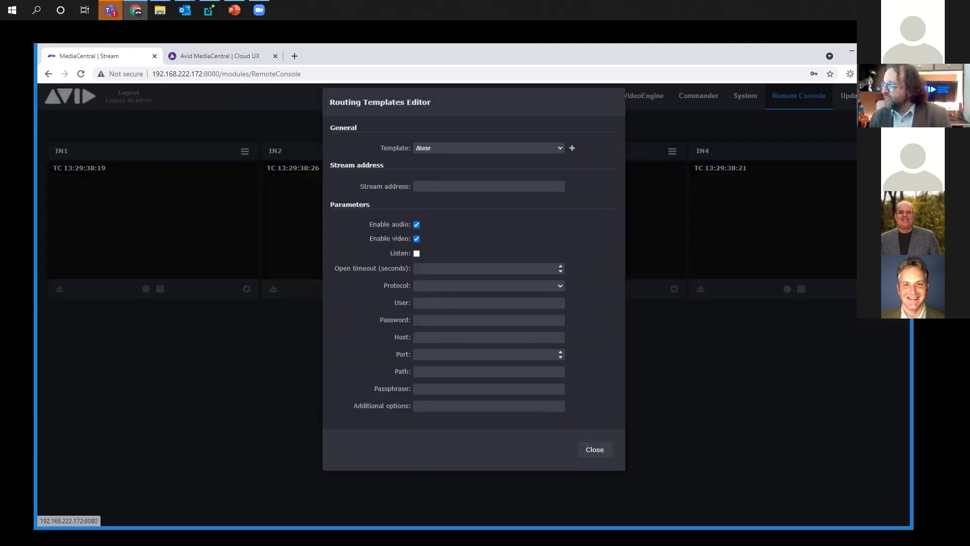
left_click(555, 159)
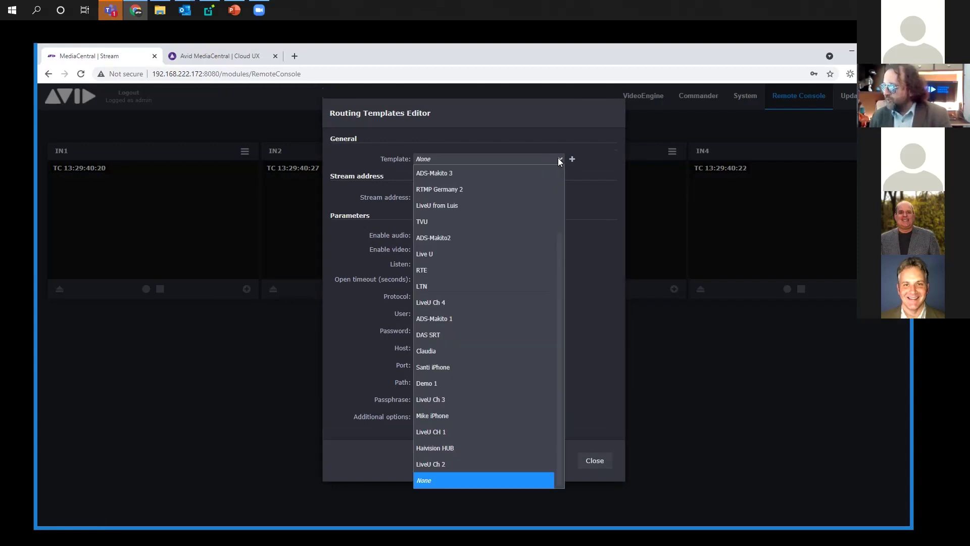
left_click(440, 432)
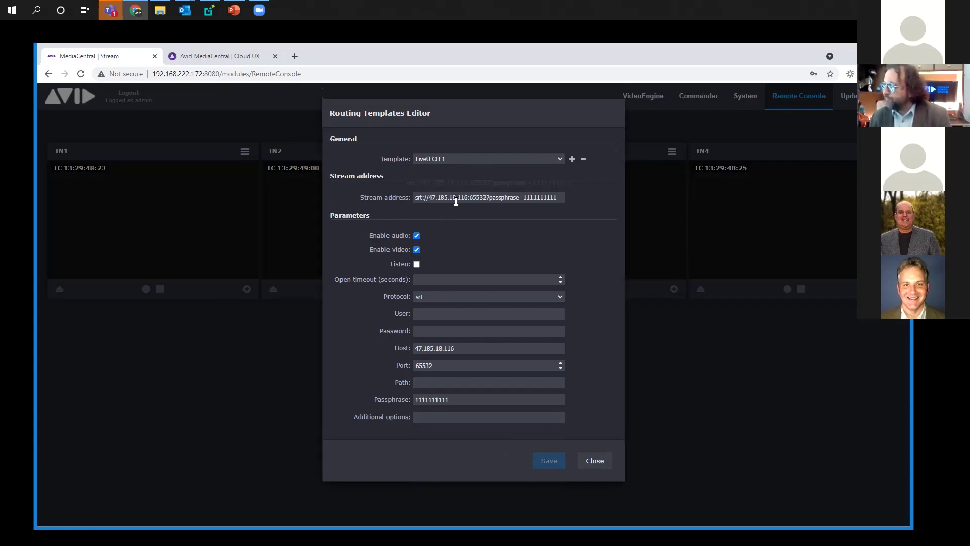
Examine the host, port and passphrase fields of the LiveU CH 1 routing template
double_click(473, 349)
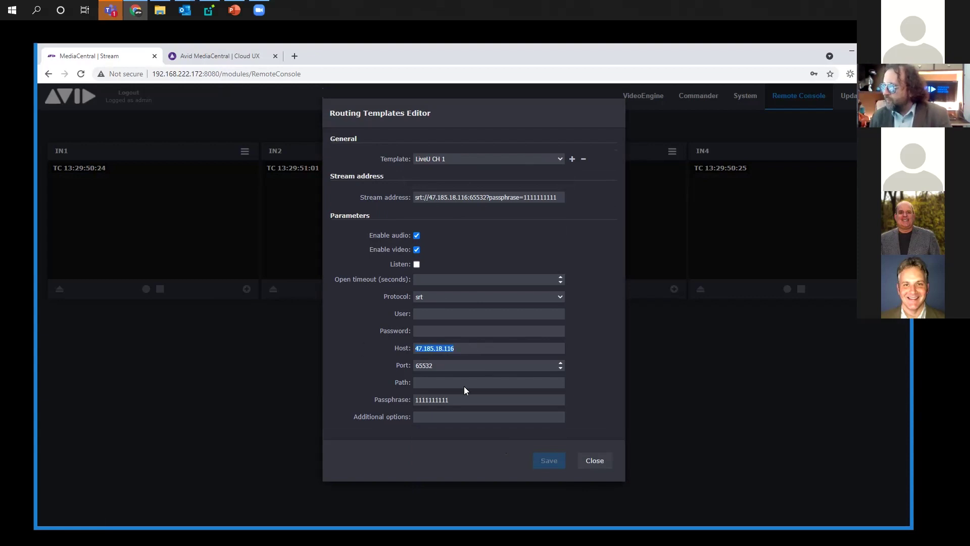
double_click(441, 365)
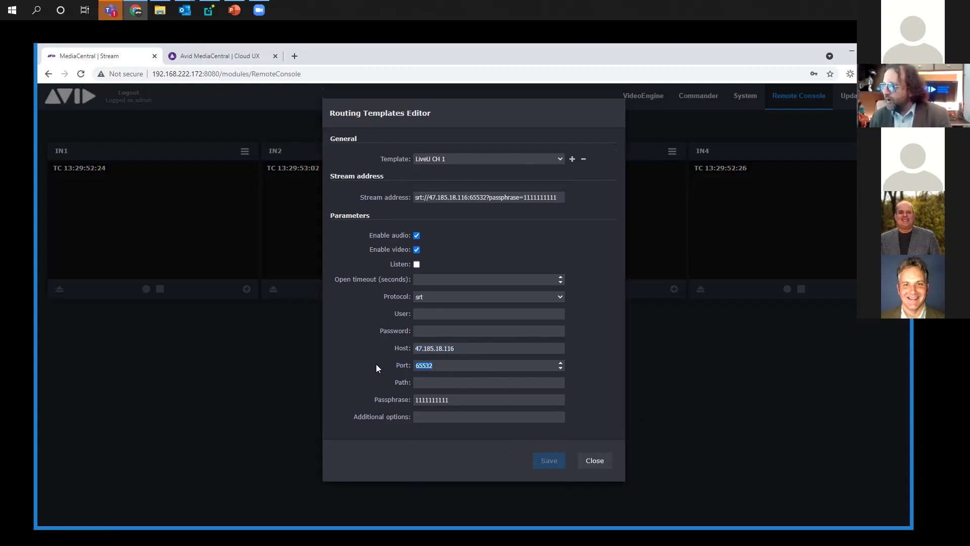
double_click(459, 400)
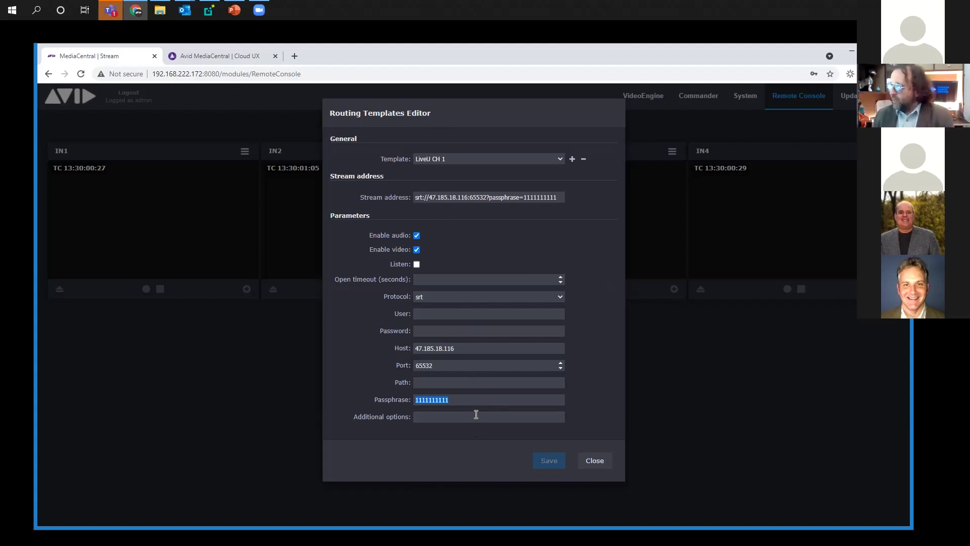
Append two extra characters to the LiveU CH 1 template's passphrase and remove them without saving
left_click(462, 402)
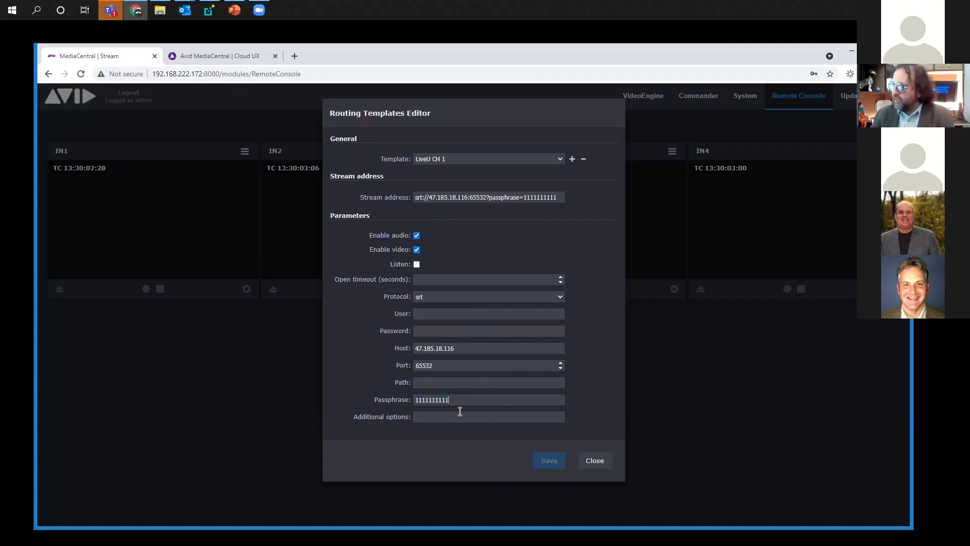
type("99")
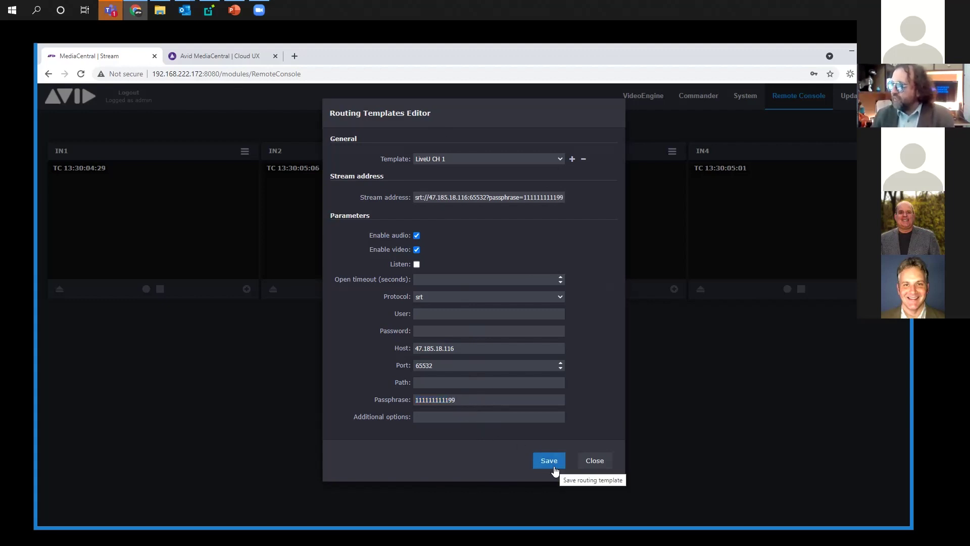
key("BackSpace")
key("BackSpace")
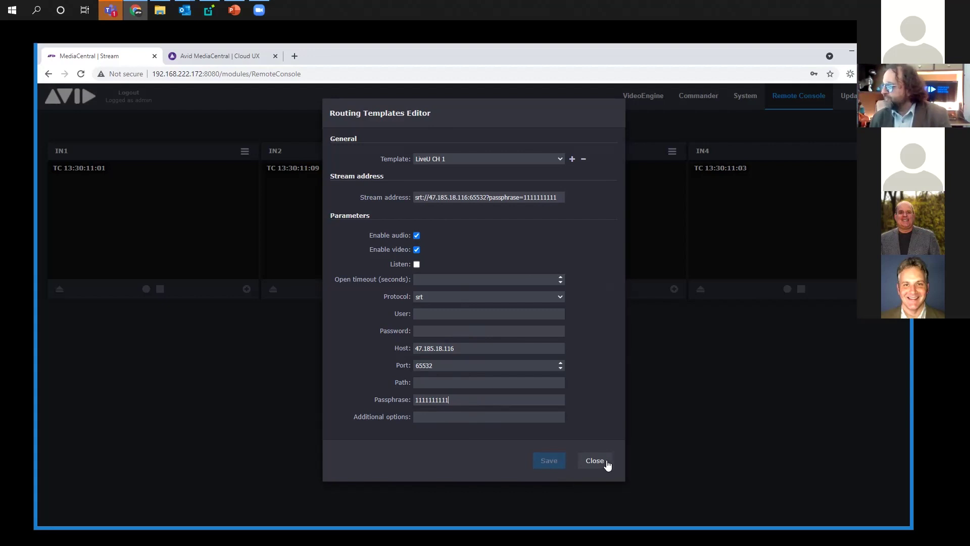
Create a new routing template named test002 from the LiveU CH 1 settings and close the Routing Templates Editor
left_click(572, 159)
left_click(631, 155)
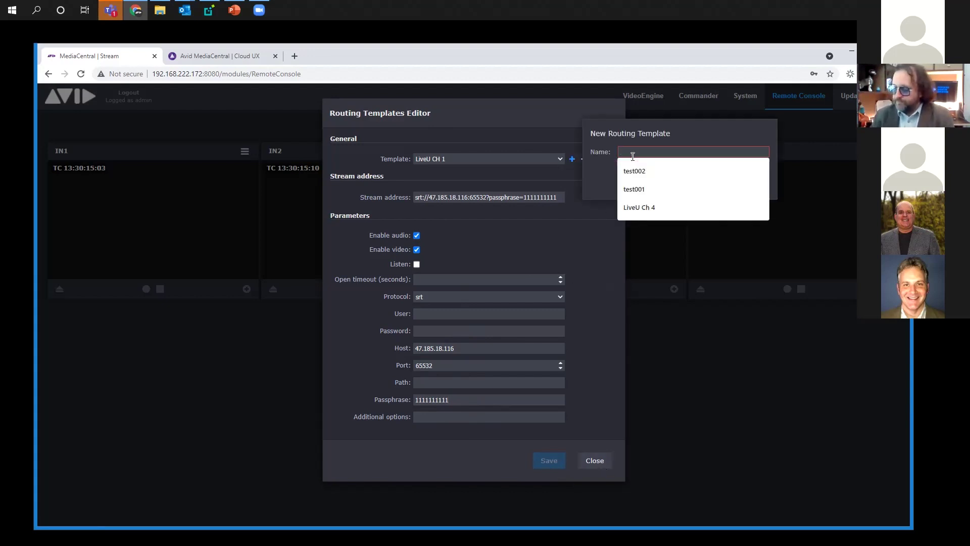
type("test")
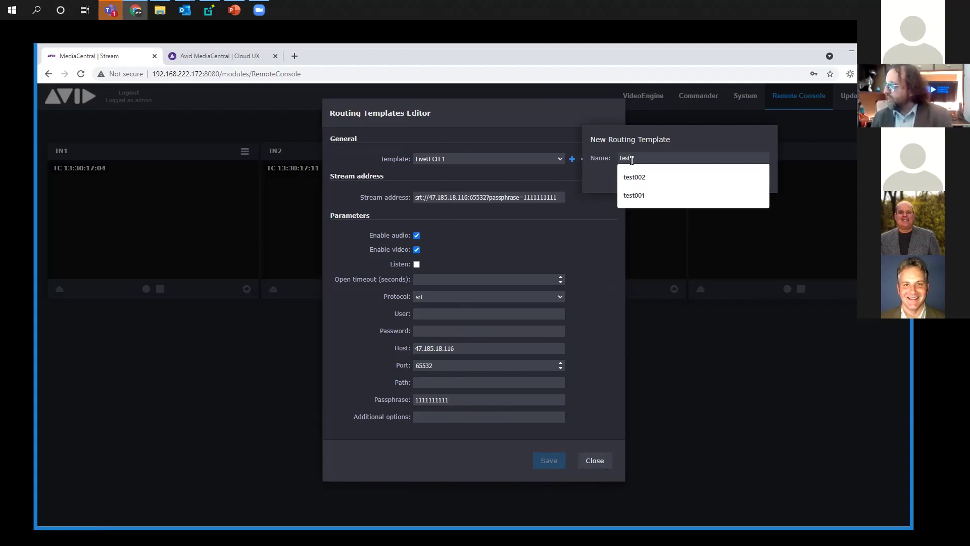
left_click(632, 177)
left_click(651, 180)
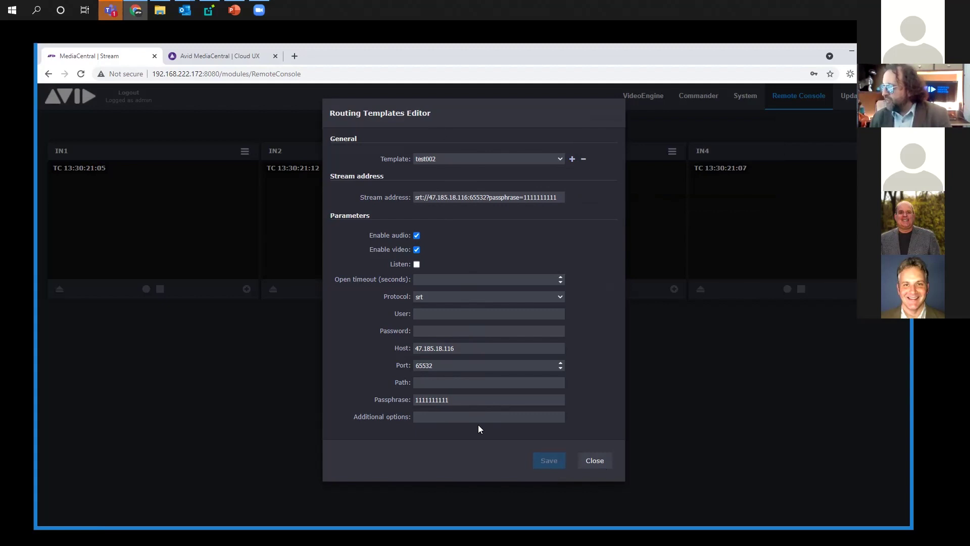
left_click(597, 464)
Open the Ingest Templates Editor for IN4 and load the ADS 01 template
left_click(886, 150)
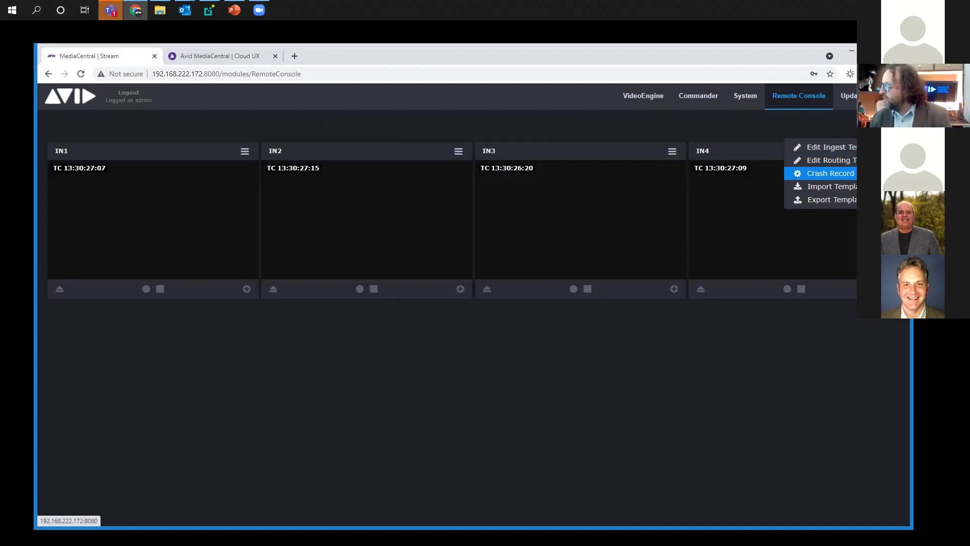
left_click(863, 147)
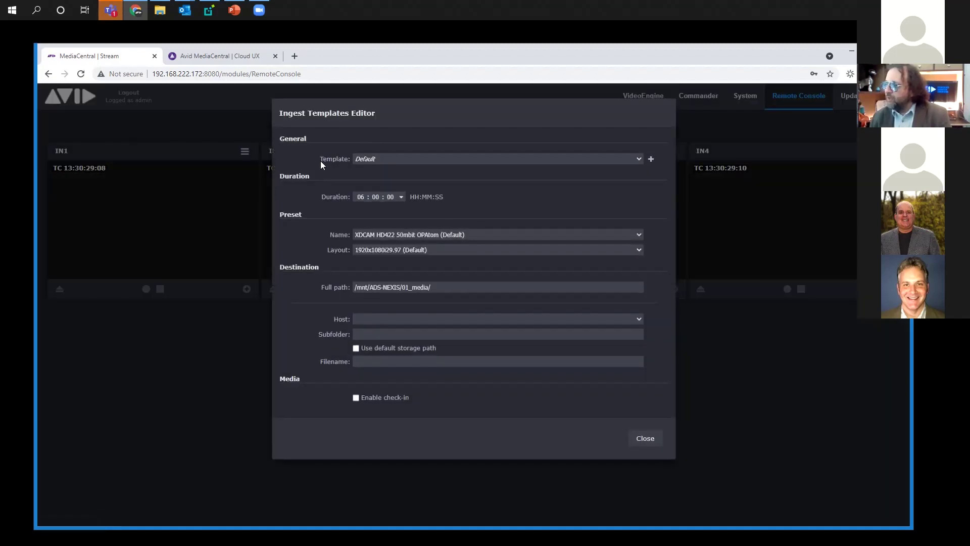
left_click(391, 161)
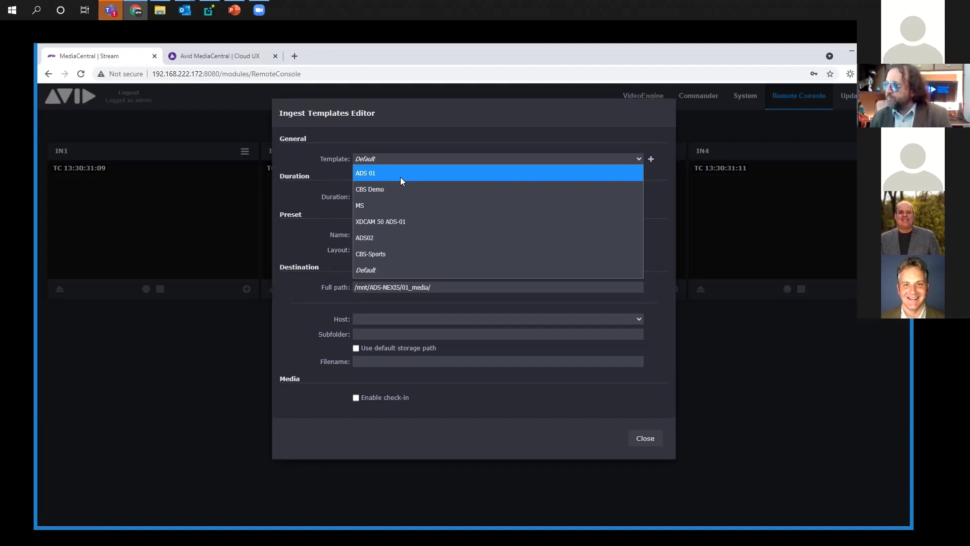
left_click(400, 169)
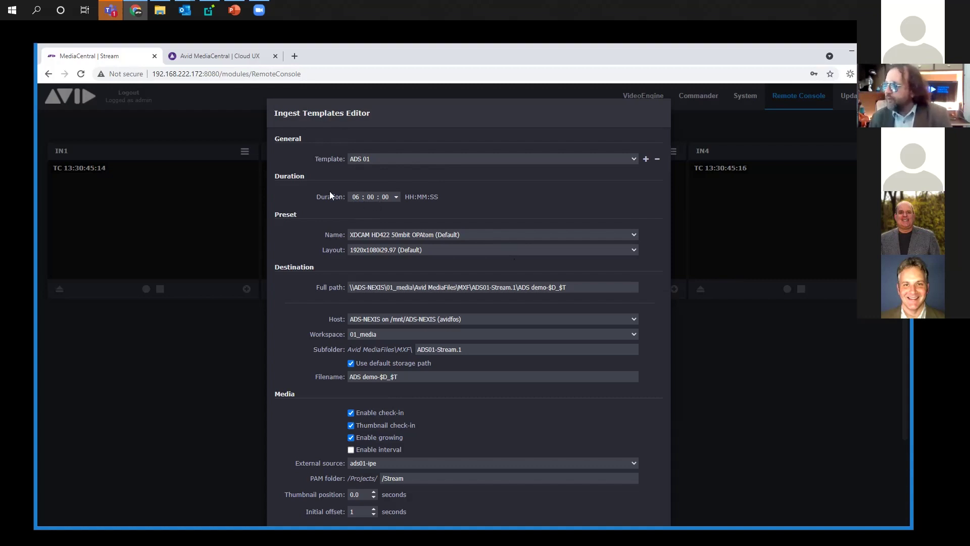
Examine the preset name and layout options available for the ADS 01 ingest template
left_click(455, 235)
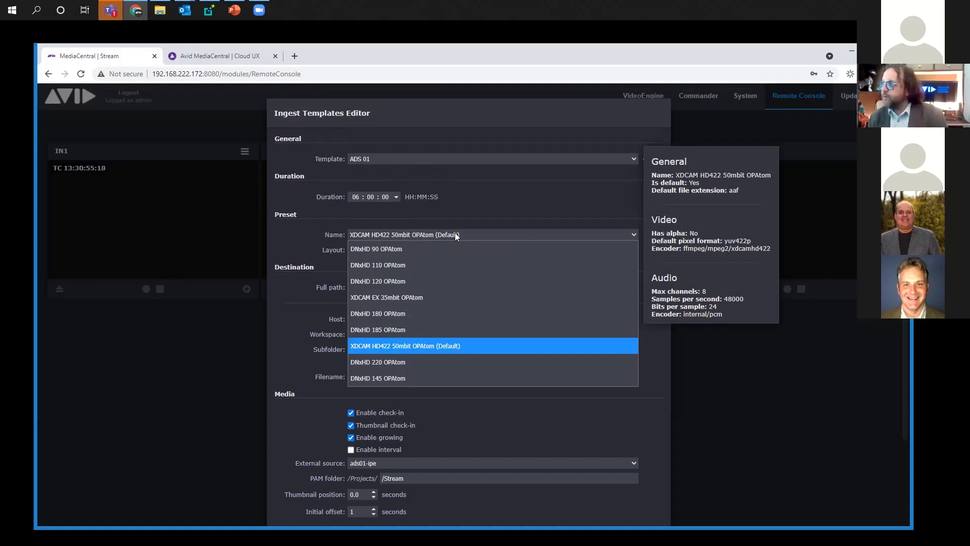
left_click(483, 186)
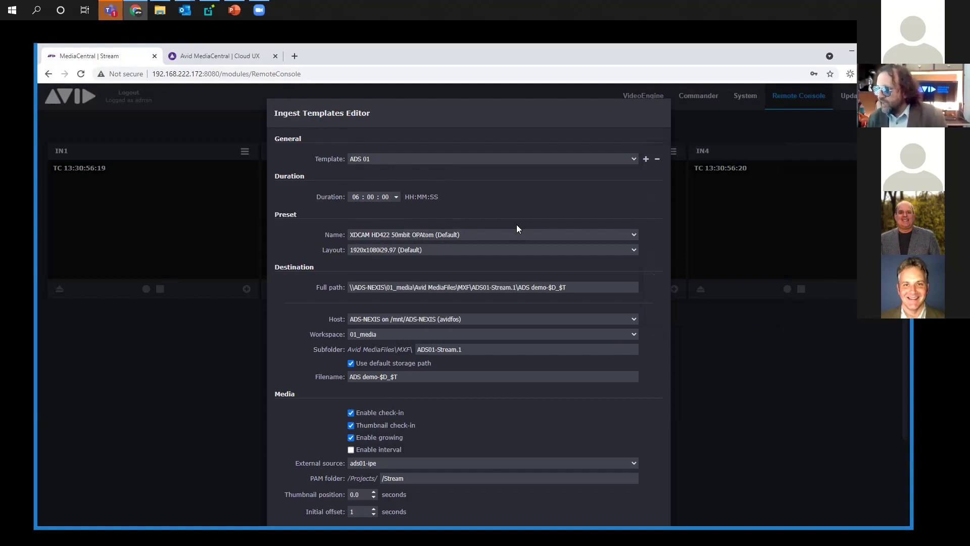
left_click(428, 250)
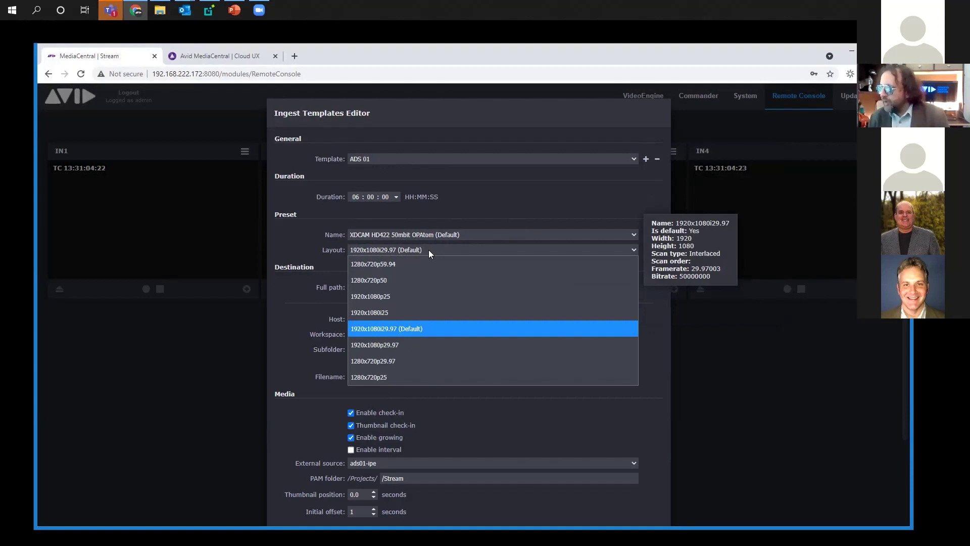
left_click(428, 249)
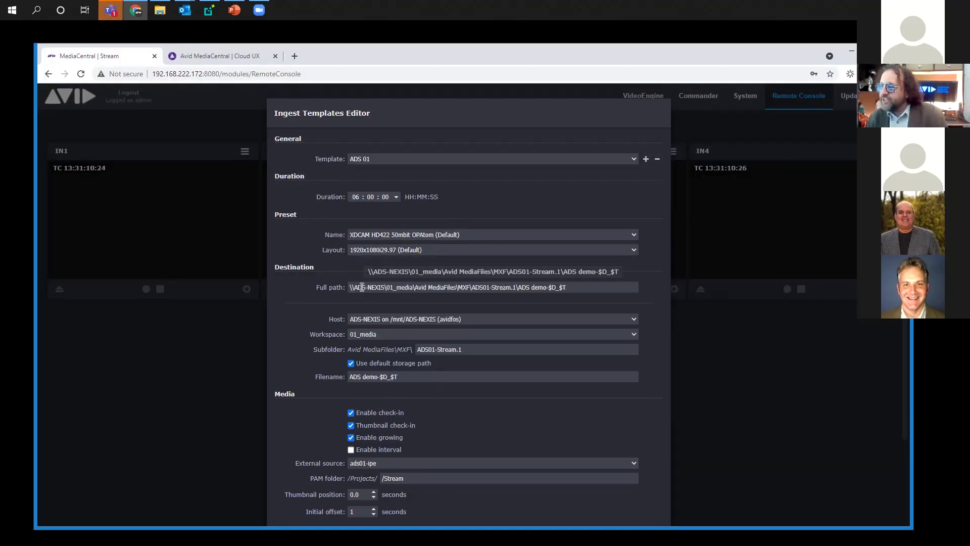
Examine the ADS 01 template's destination path, host, filename, external source and PAM folder settings, and close the editor without saving
left_click_drag(352, 287, 421, 292)
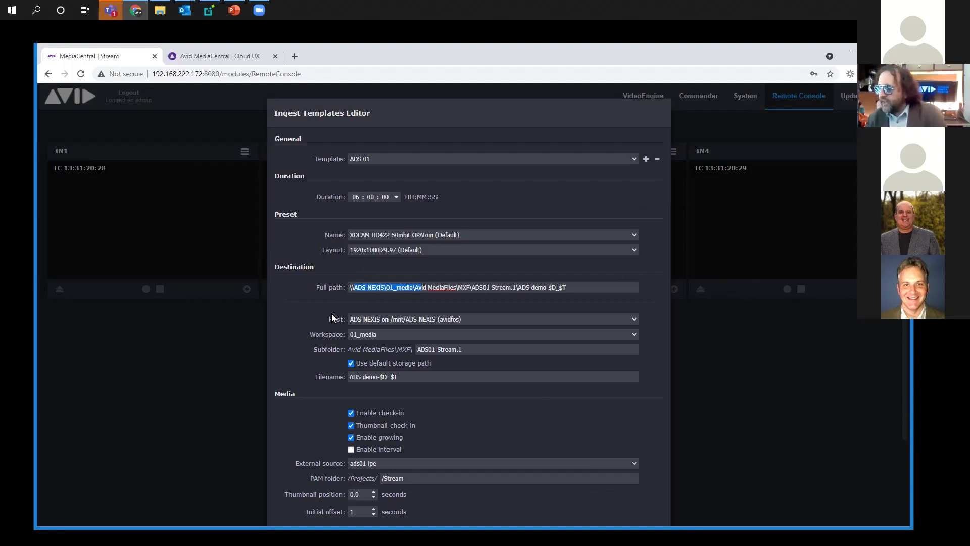
left_click(444, 383)
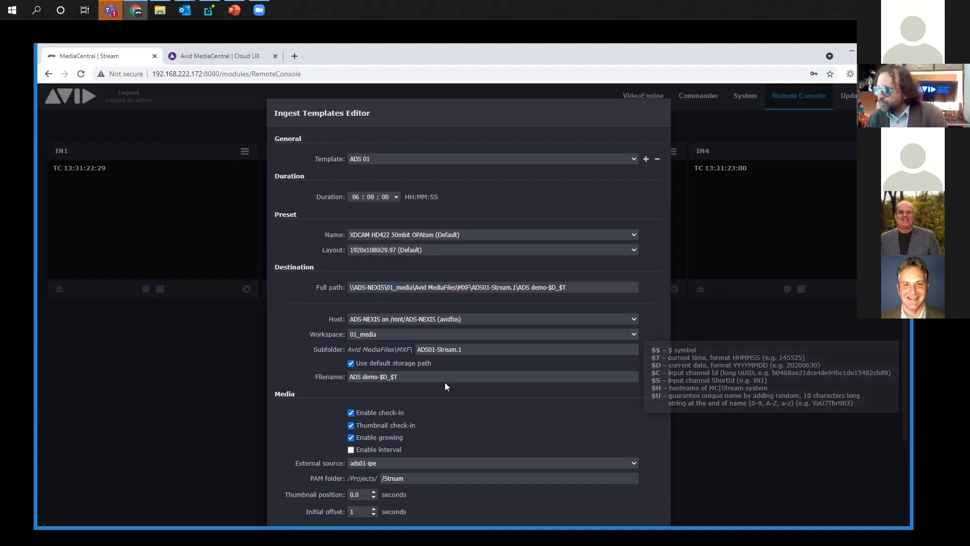
scroll(436, 371, "down", 2)
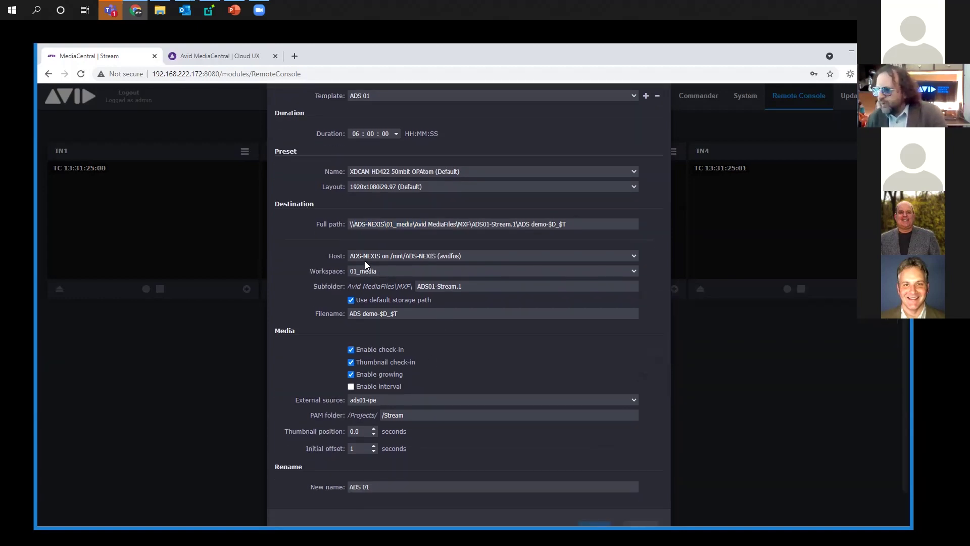
left_click(475, 258)
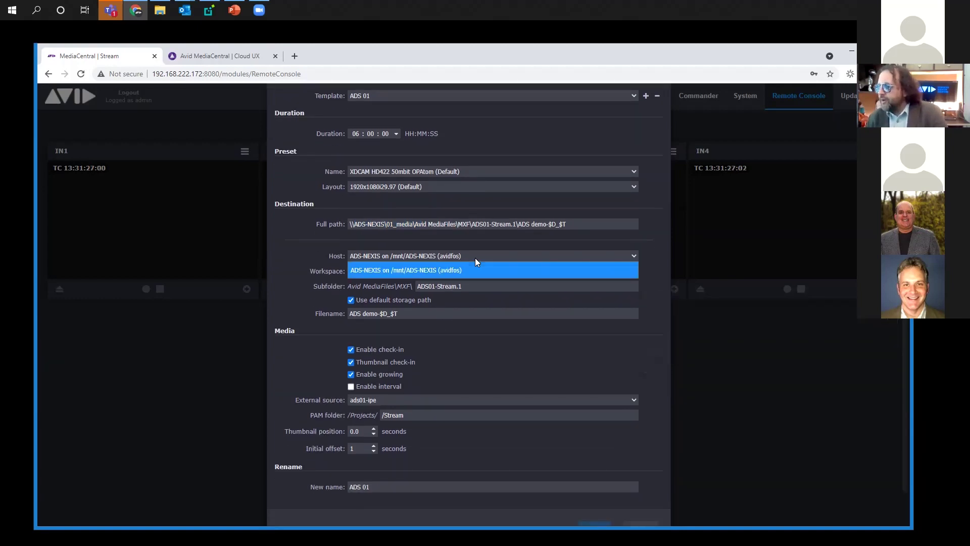
left_click(357, 270)
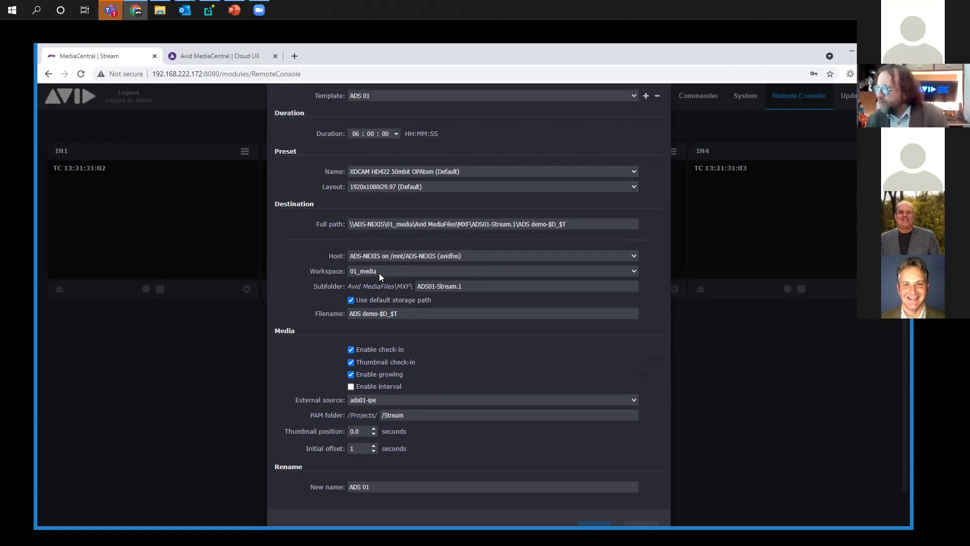
scroll(488, 372, "down", 1)
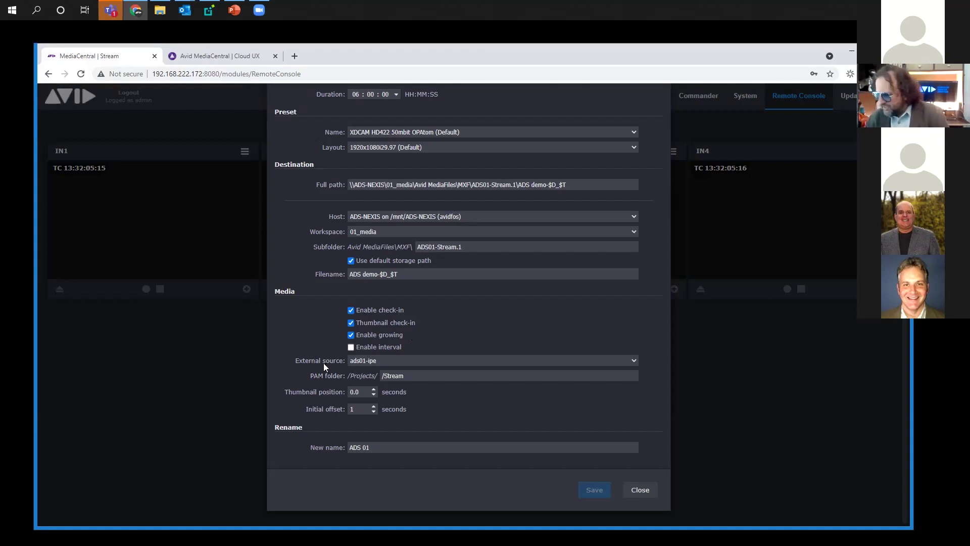
left_click(379, 361)
left_click(375, 376)
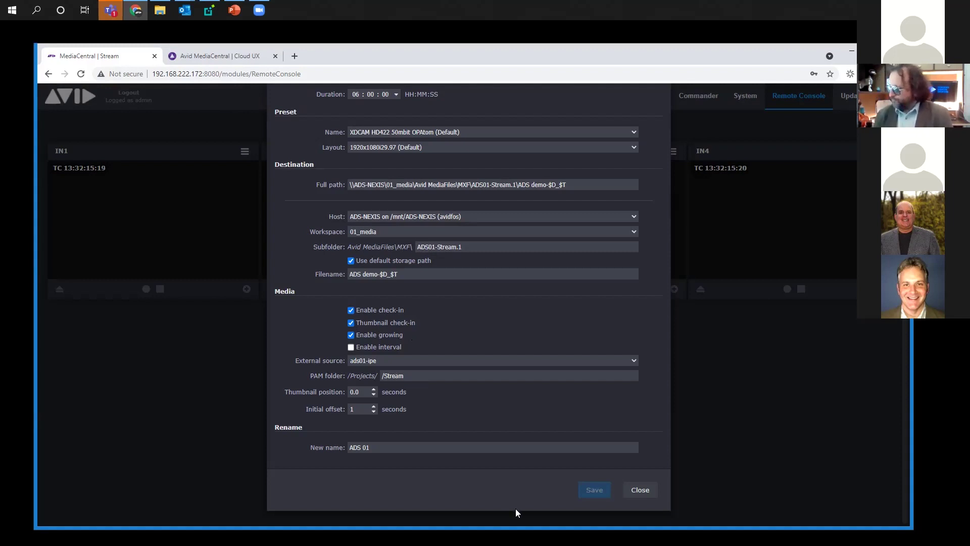
left_click(640, 491)
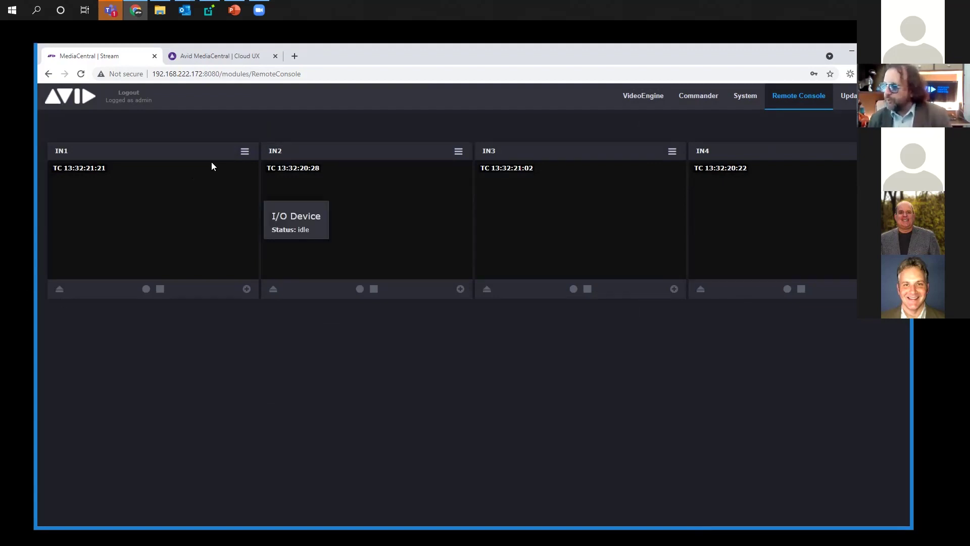
Create a routing for IN1 with the LiveU CH 1 template and route the stream
left_click(244, 153)
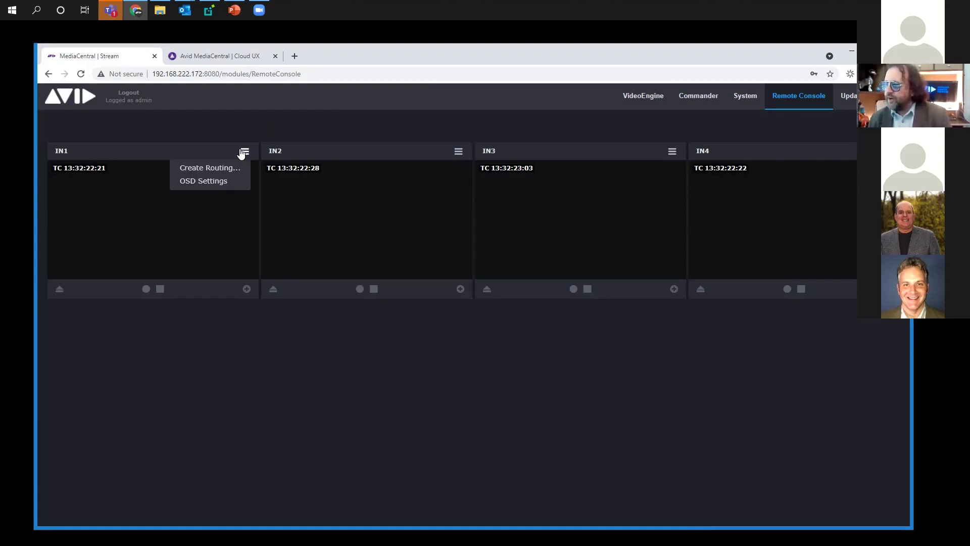
left_click(190, 168)
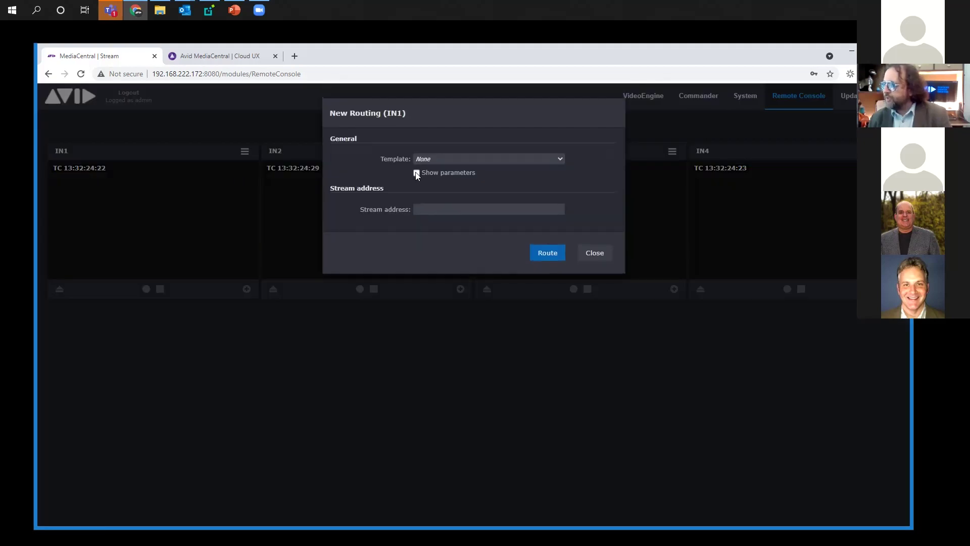
left_click(441, 158)
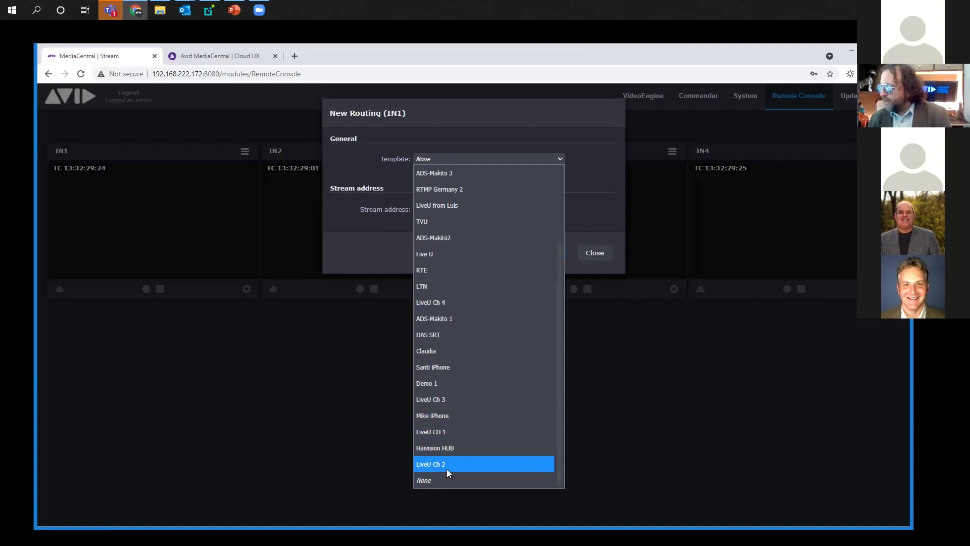
left_click(441, 432)
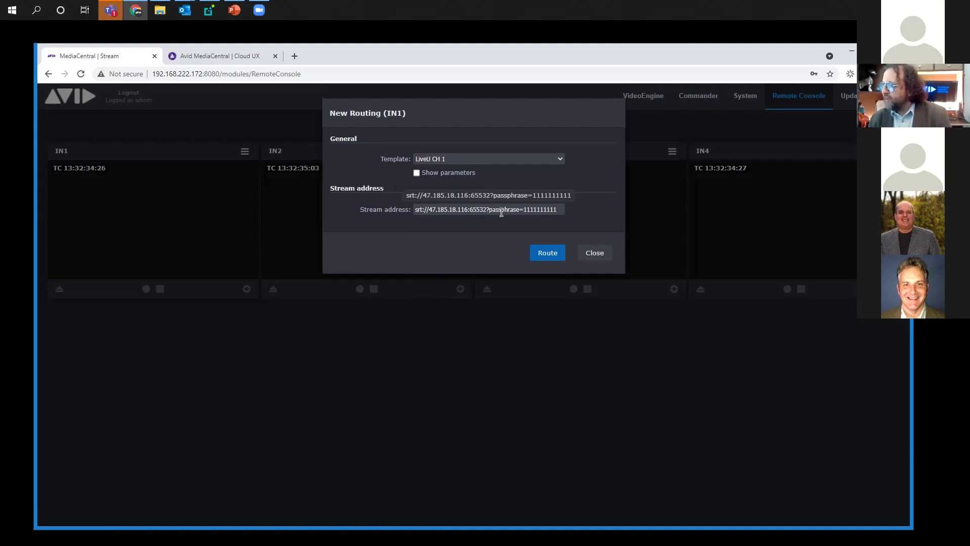
left_click(550, 253)
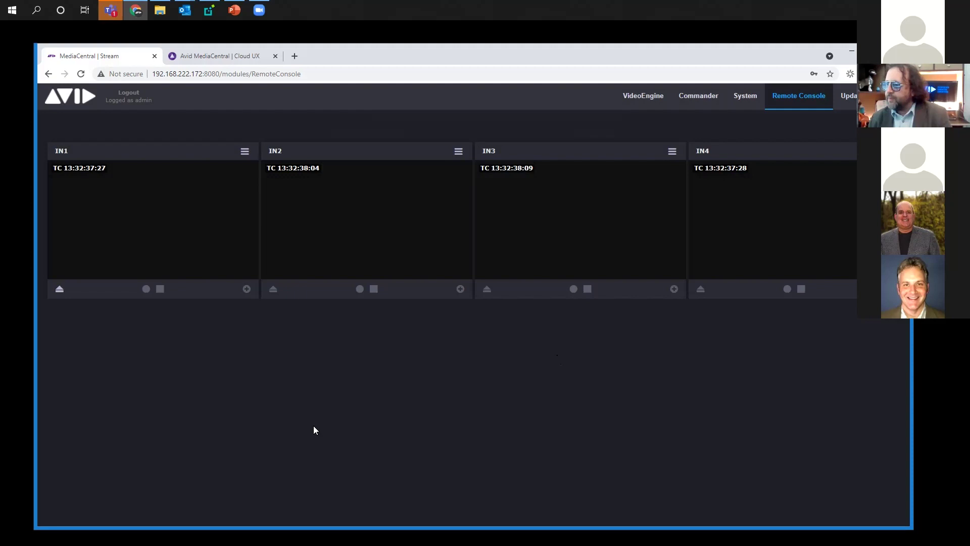
Create a routing for IN2 with the LiveU Ch 2 template and route the stream
left_click(458, 151)
left_click(452, 168)
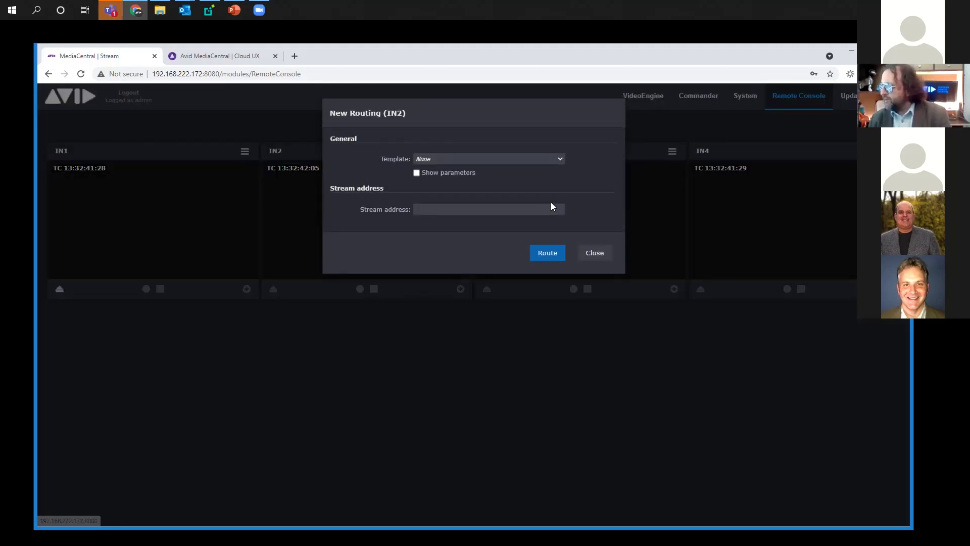
left_click(473, 160)
left_click(491, 463)
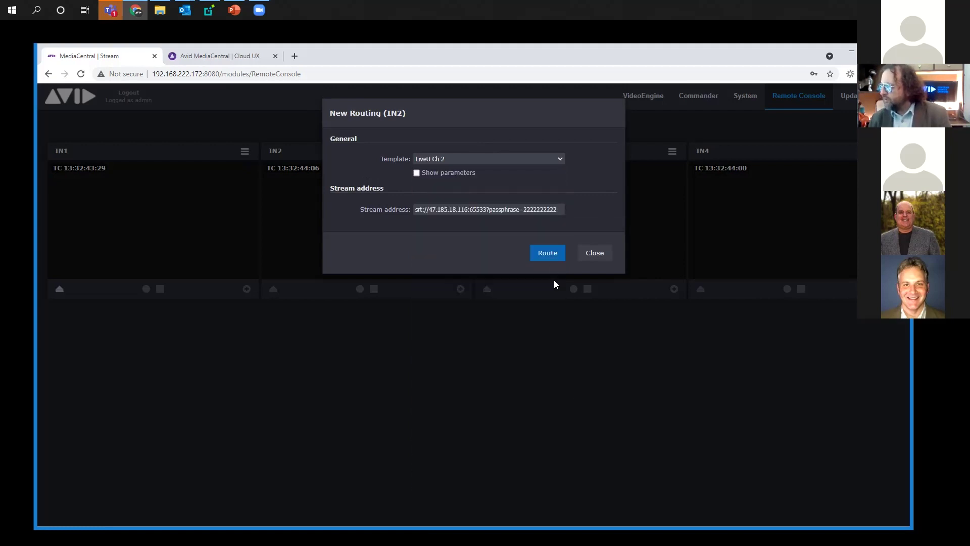
left_click(542, 254)
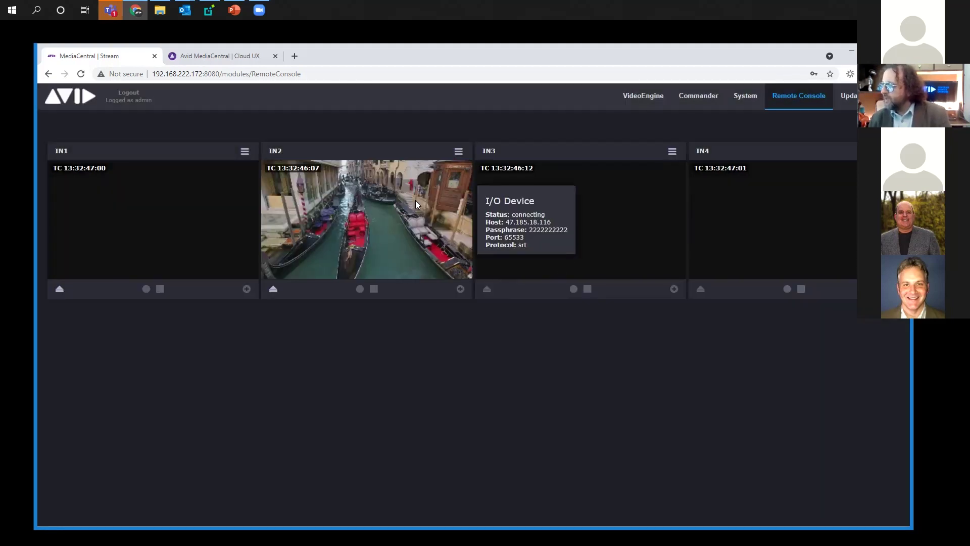
Create a routing for IN3 with the LiveU Ch 3 template and route the stream
left_click(672, 152)
left_click(652, 165)
left_click(515, 158)
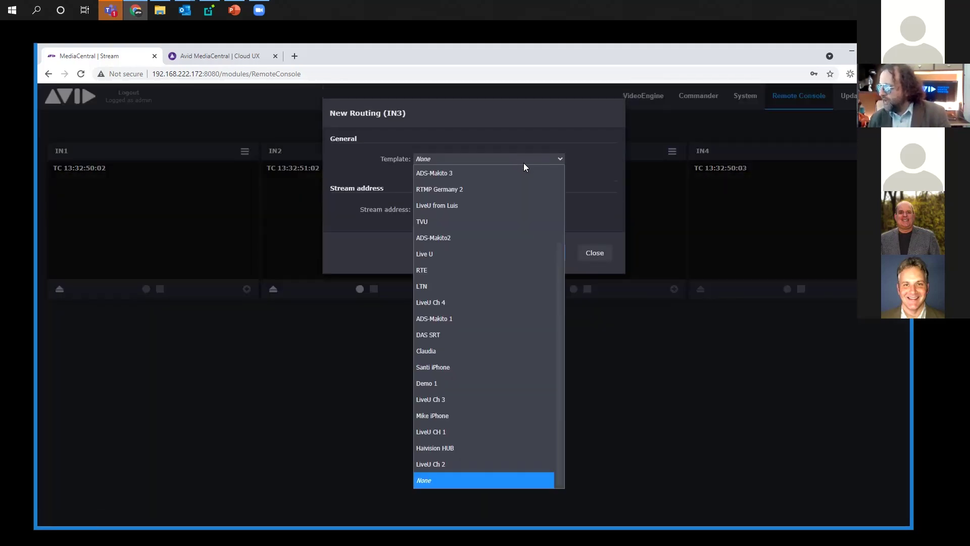
left_click(523, 399)
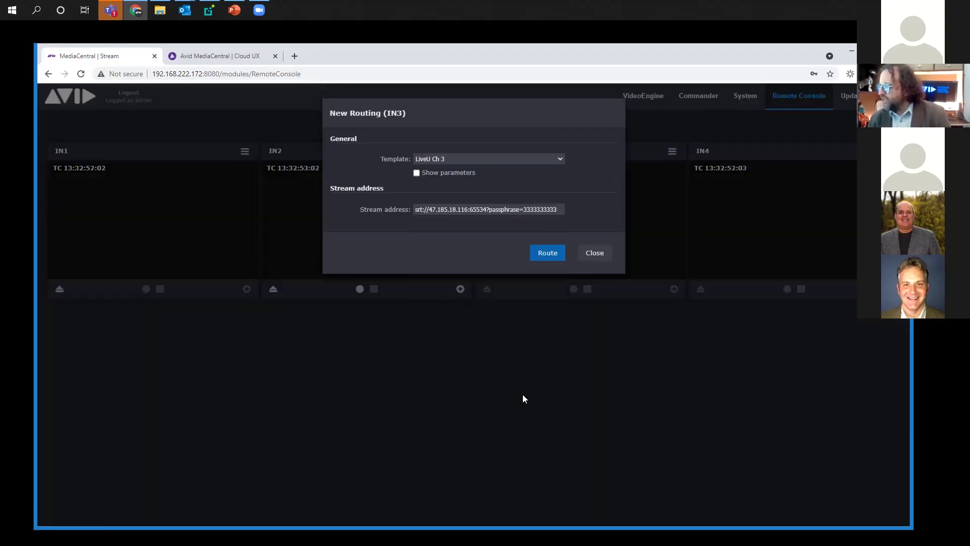
left_click(550, 260)
mouse_move(635, 229)
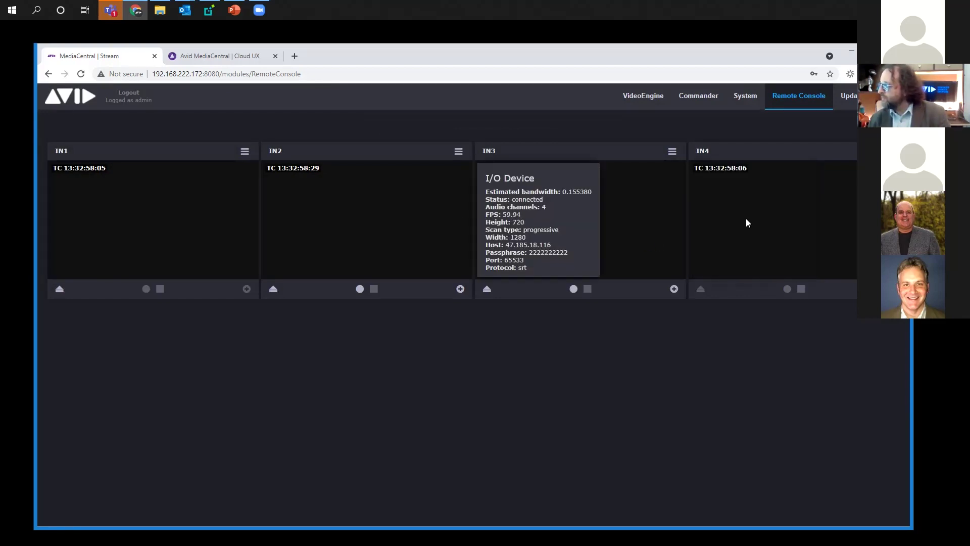
Create a routing for IN4 with the LiveU Ch 4 template and route the stream
left_click(886, 151)
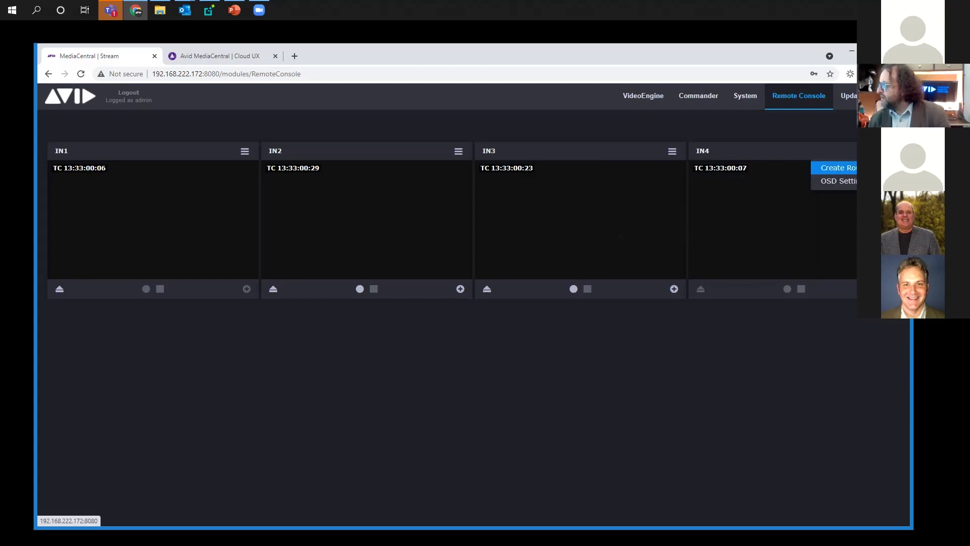
left_click(834, 166)
left_click(491, 159)
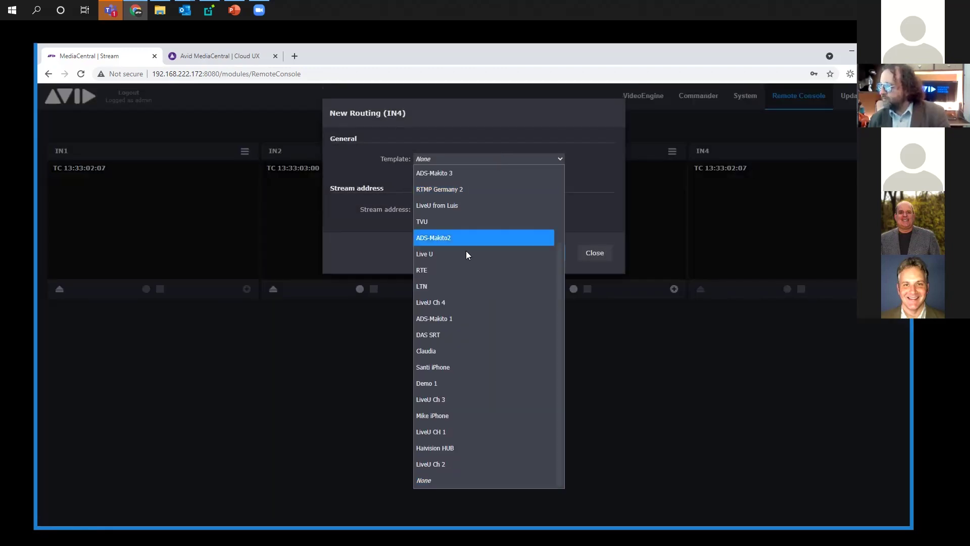
left_click(459, 301)
left_click(546, 251)
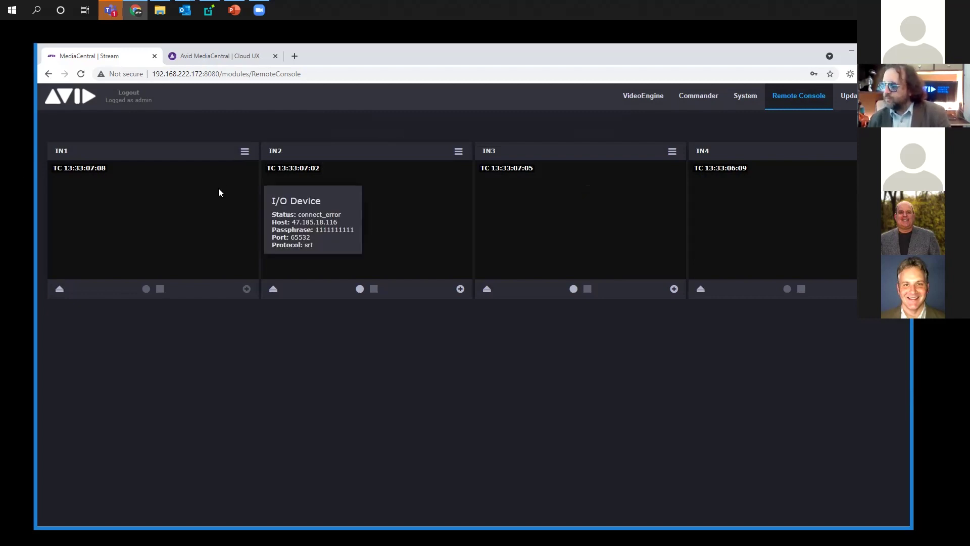
Reroute IN1 with a new routing based on the LiveU CH 1 template
left_click(245, 151)
left_click(239, 168)
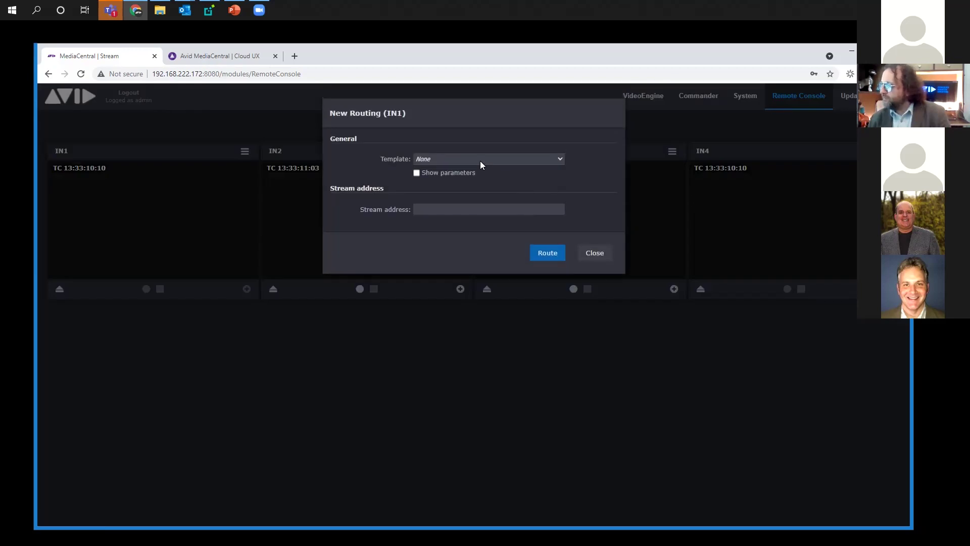
left_click(480, 160)
left_click(496, 430)
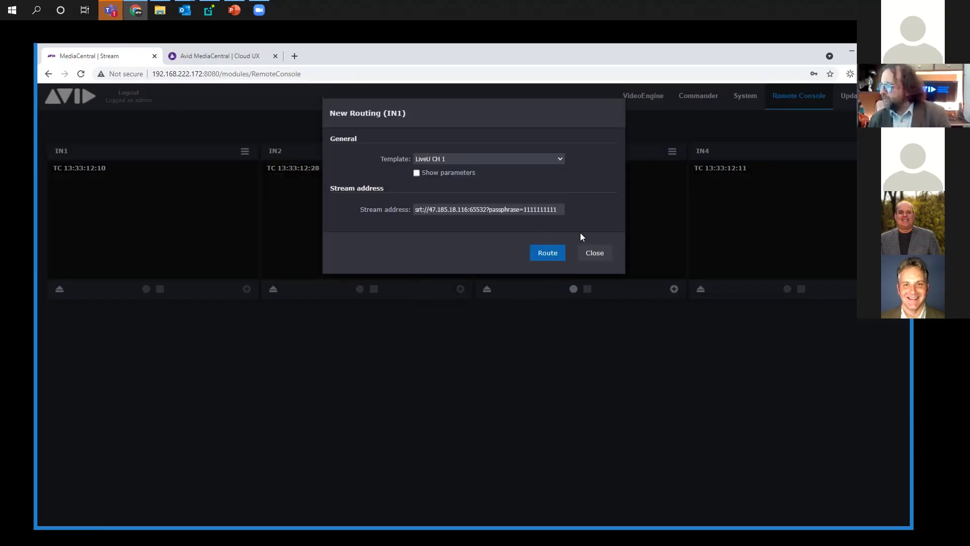
left_click(550, 253)
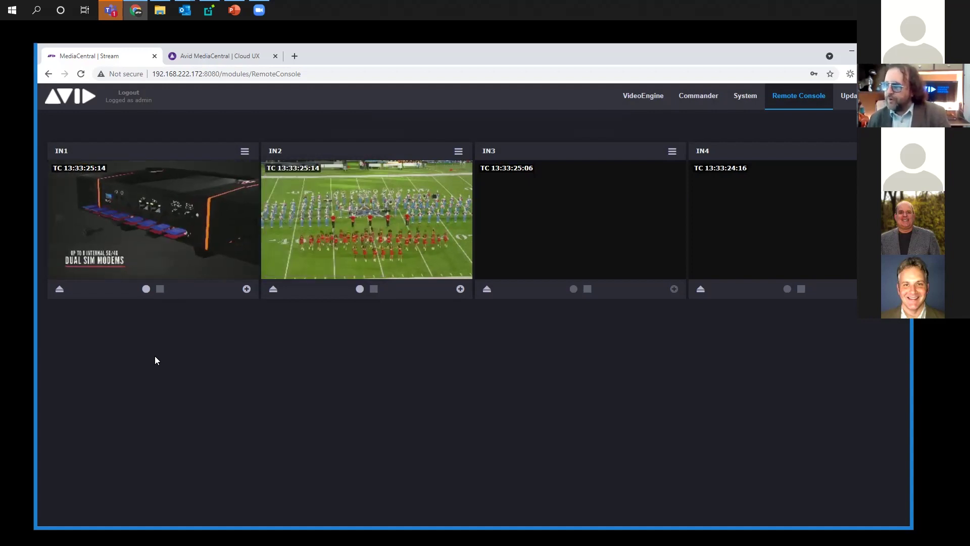
Check the crash record templates, keeping XDCAM 50 ADS-01 for IN1, and start a crash recording on IN1
left_click(885, 151)
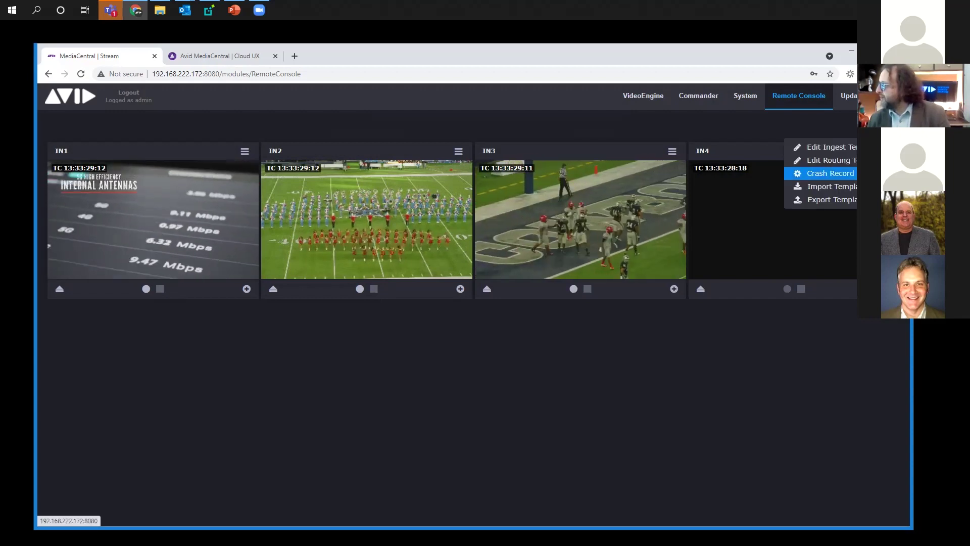
left_click(830, 173)
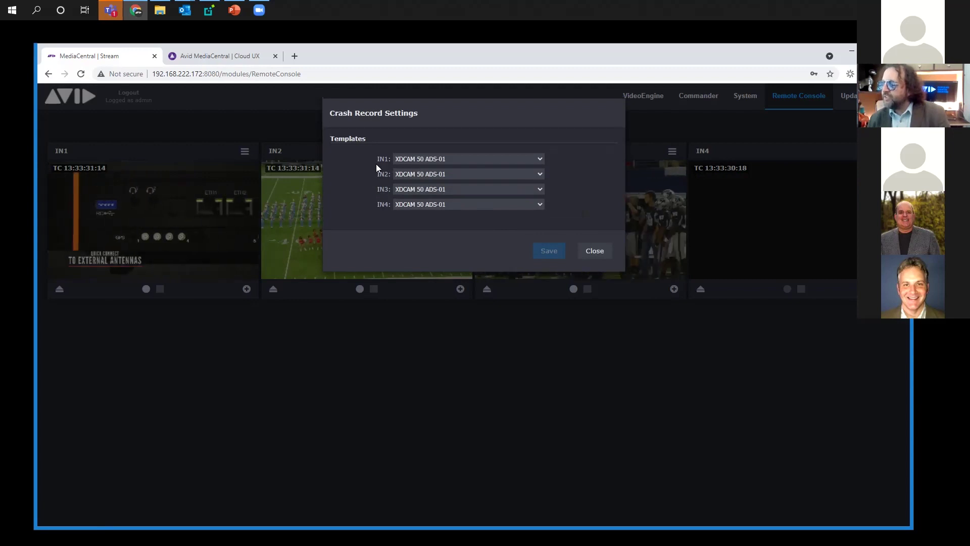
left_click(453, 158)
left_click(459, 220)
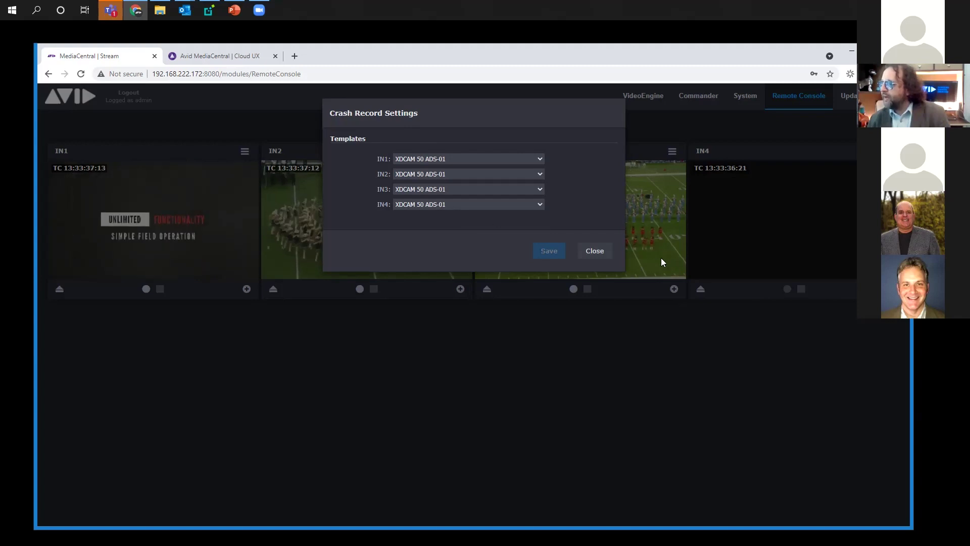
left_click(597, 253)
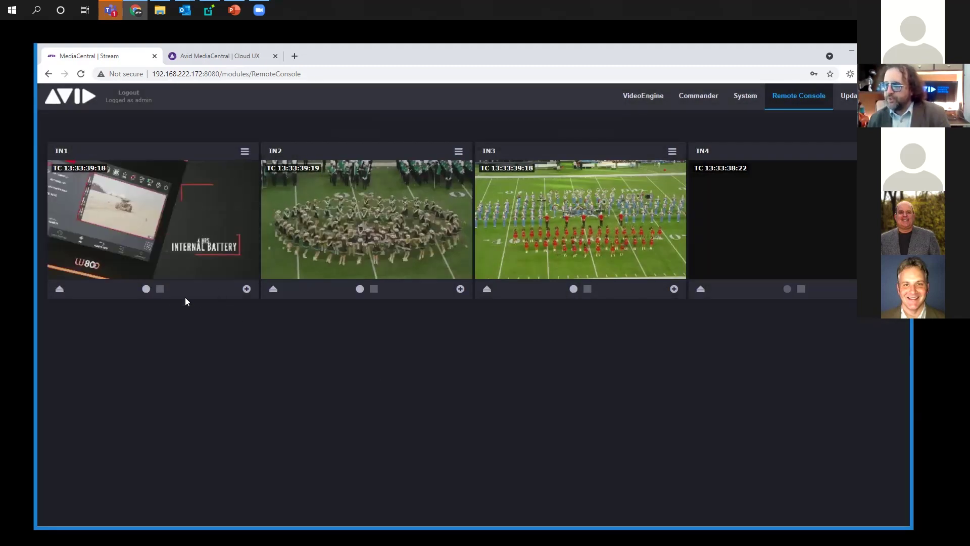
left_click(146, 289)
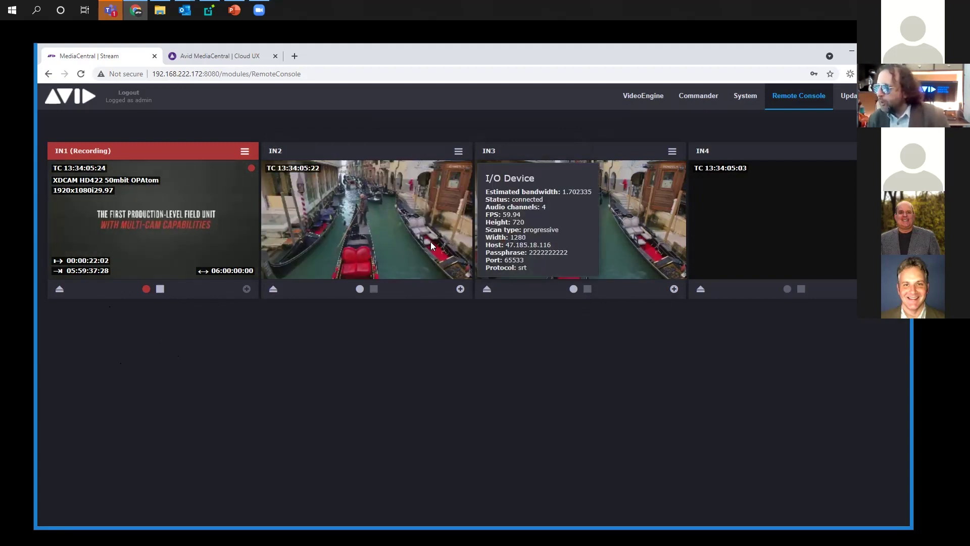
Set up a new recording for IN2 using the XDCAM 50 ADS-01 template
left_click(459, 289)
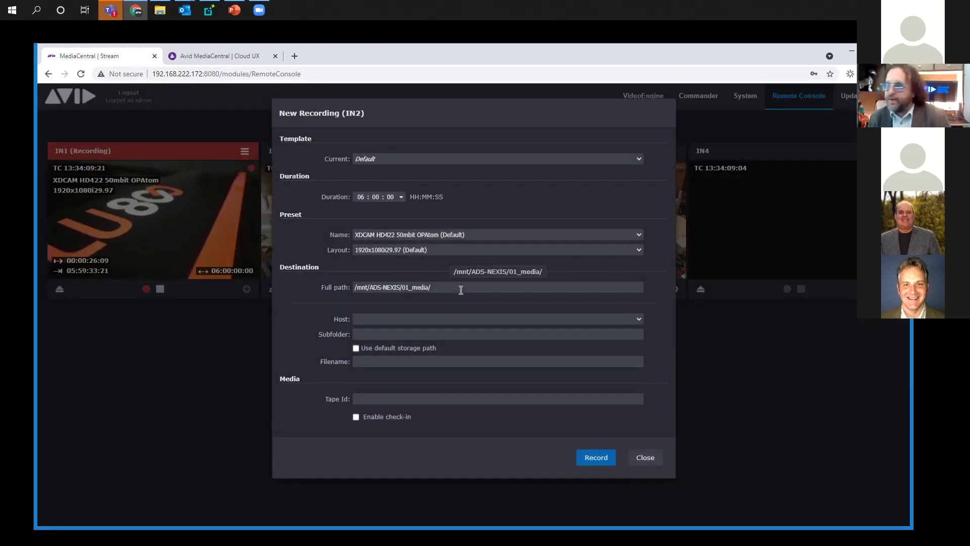
left_click(418, 158)
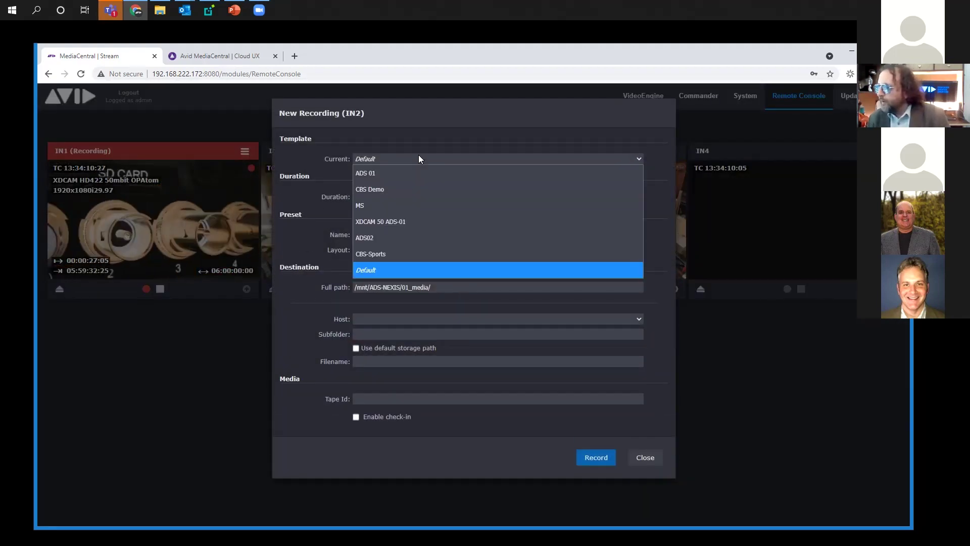
left_click(412, 223)
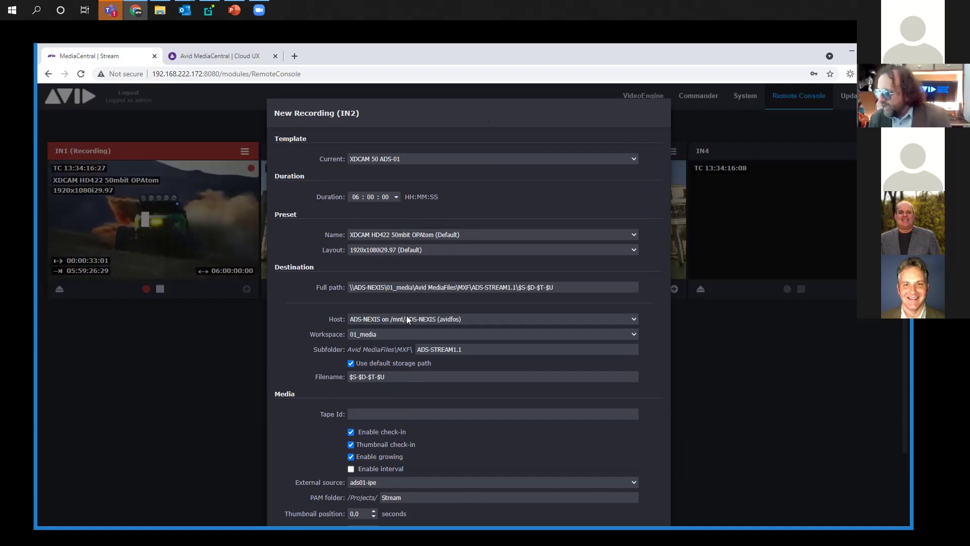
Prefix the IN2 recording's filename with LIVEU_AED_ so it reads LIVEU_AED_$S-$D-$T-$U, and start the recording
mouse_move(458, 368)
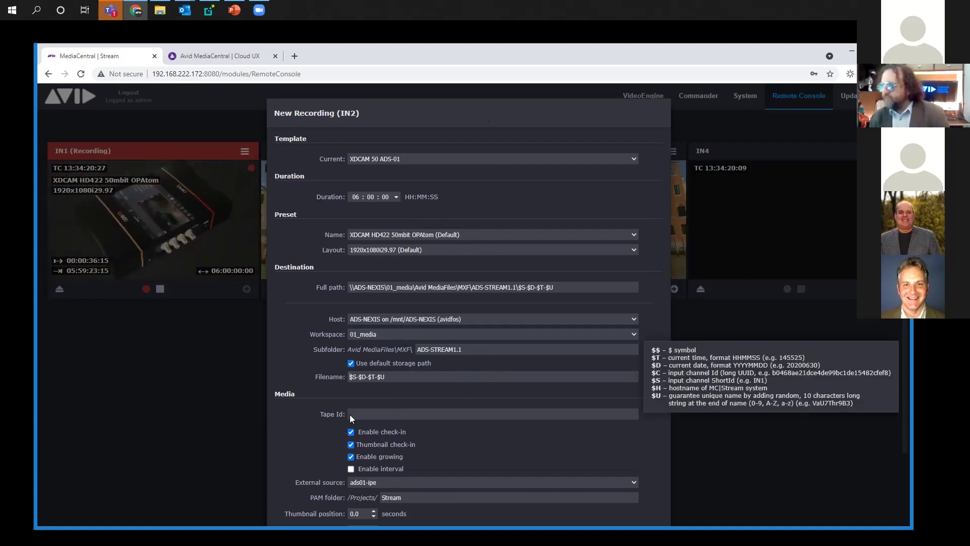
type("LIV")
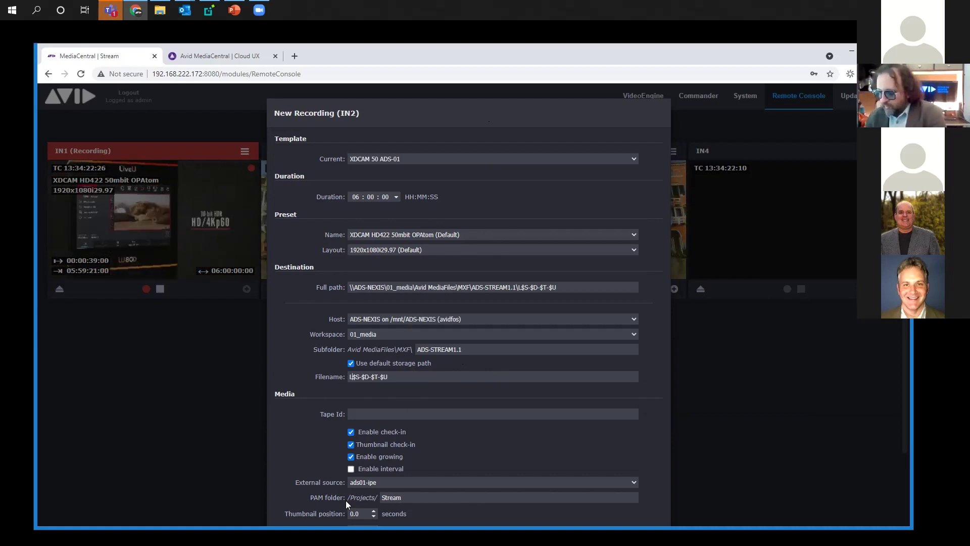
type("EU_")
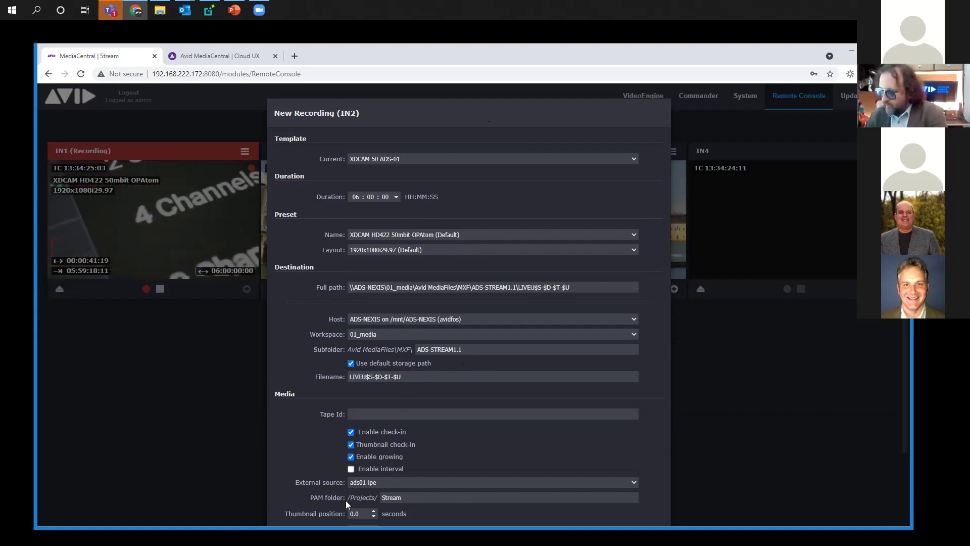
type("AED")
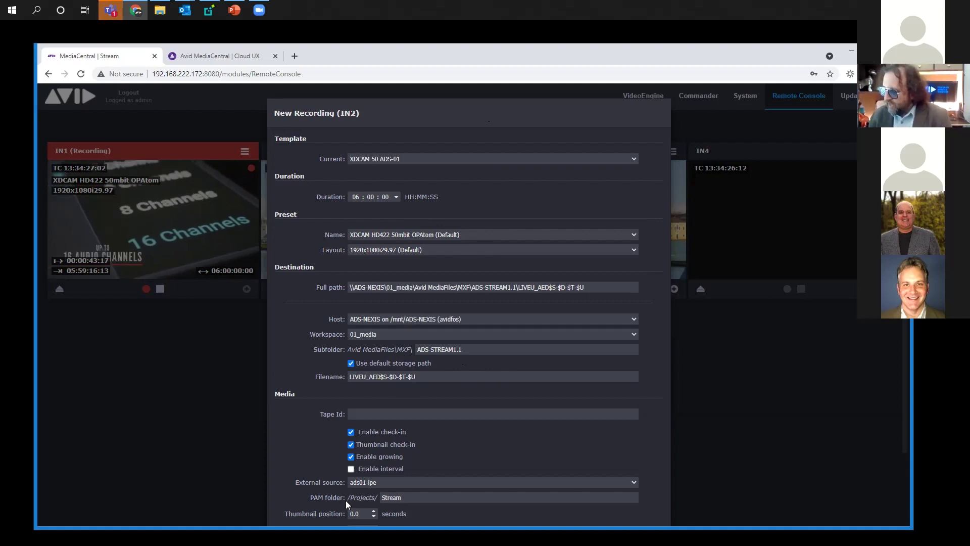
type("_")
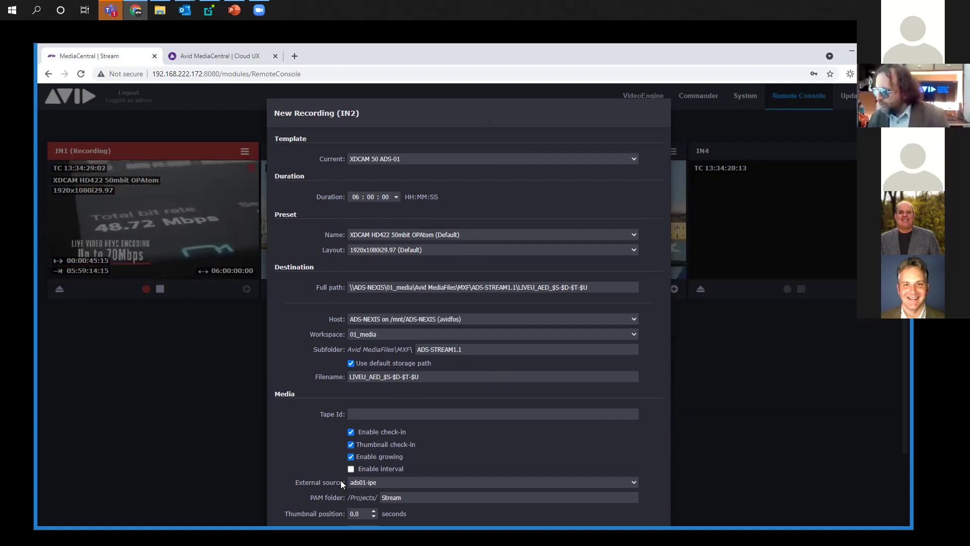
mouse_move(402, 383)
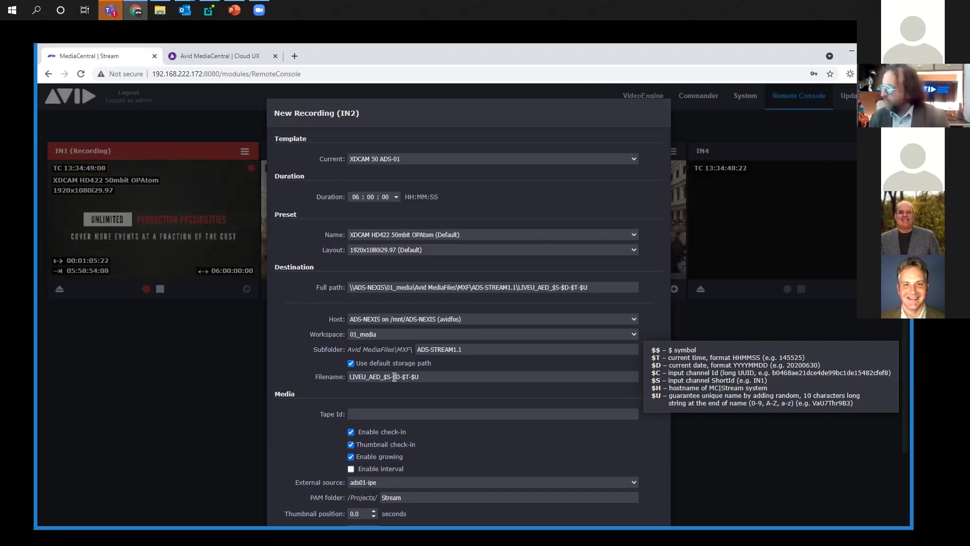
left_click(431, 378)
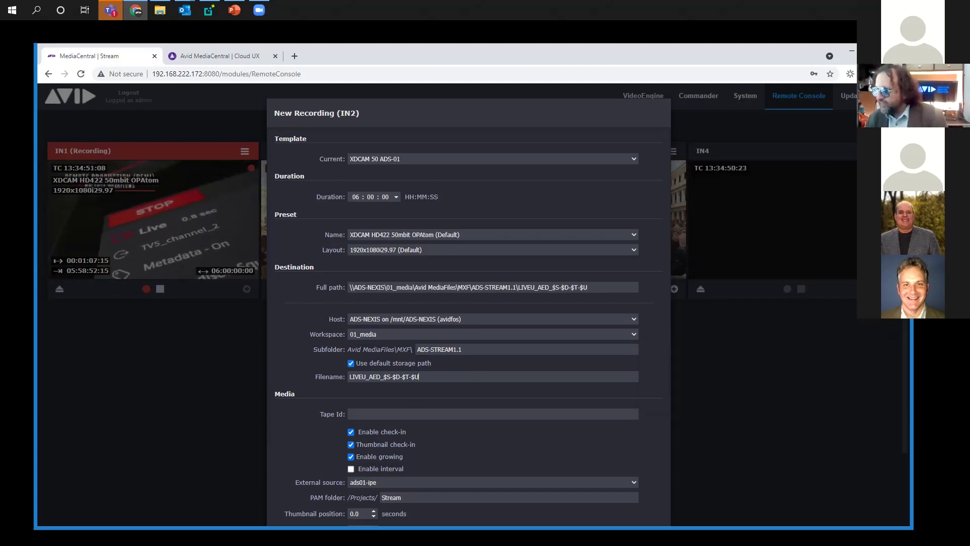
scroll(510, 408, "down", 2)
scroll(510, 408, "down", 1)
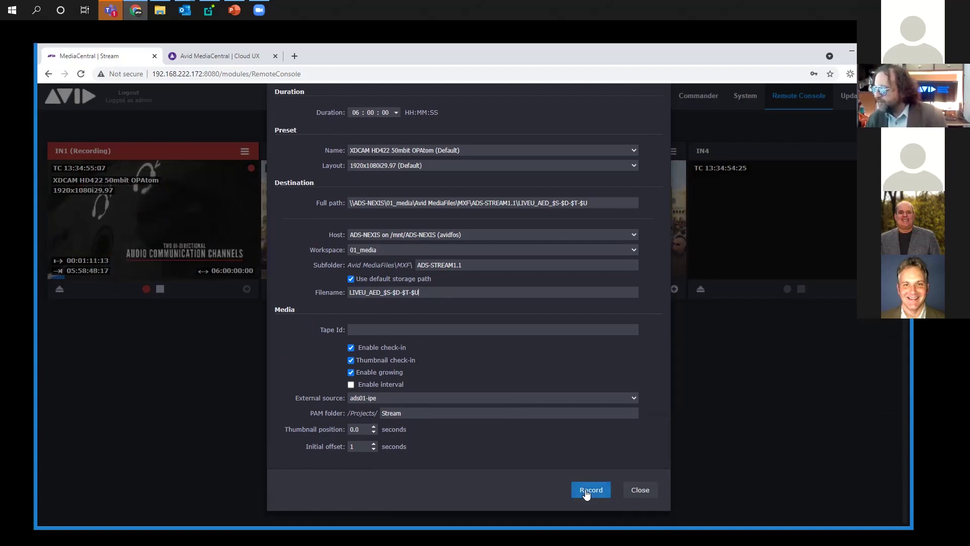
left_click(606, 494)
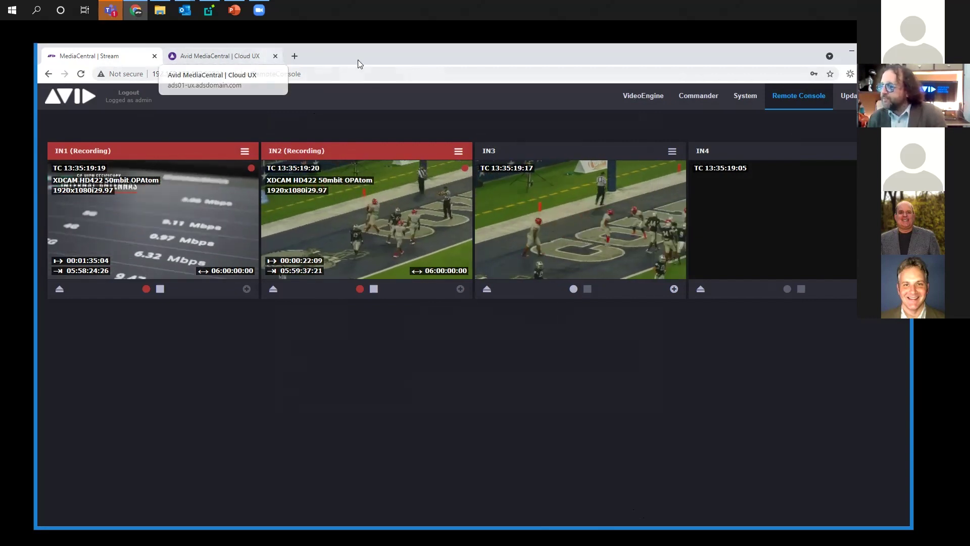
Switch to MediaCentral Cloud UX and sign in with the prefilled credentials
left_click(218, 57)
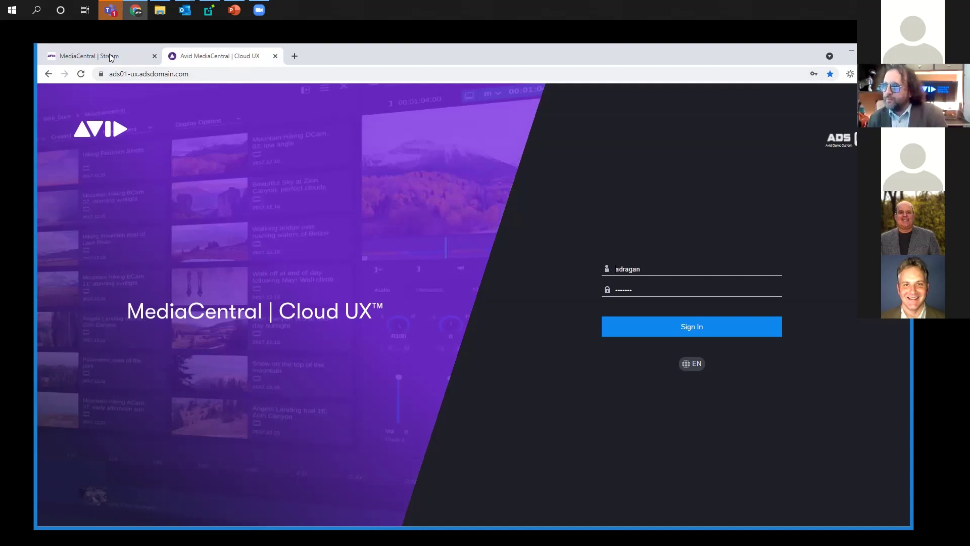
left_click(151, 73)
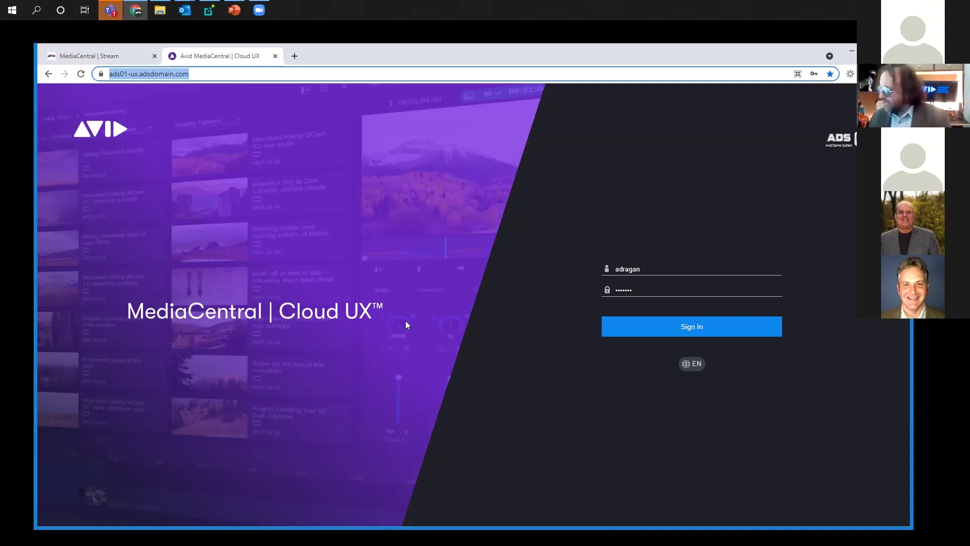
left_click(661, 335)
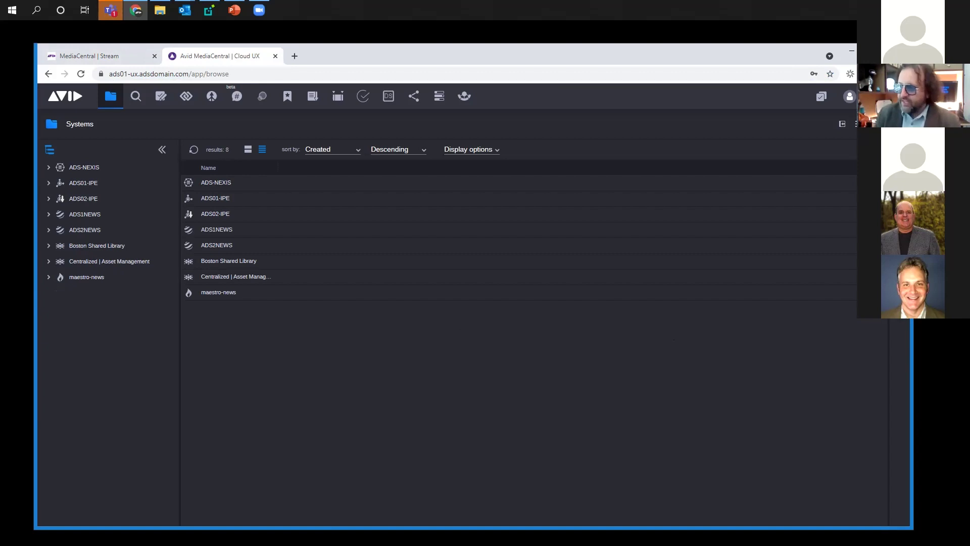
Browse the ADS01-IPE system to the Stream folder under Projects
mouse_move(125, 189)
left_mouse_down()
mouse_move(44, 180)
mouse_move(107, 180)
left_mouse_up()
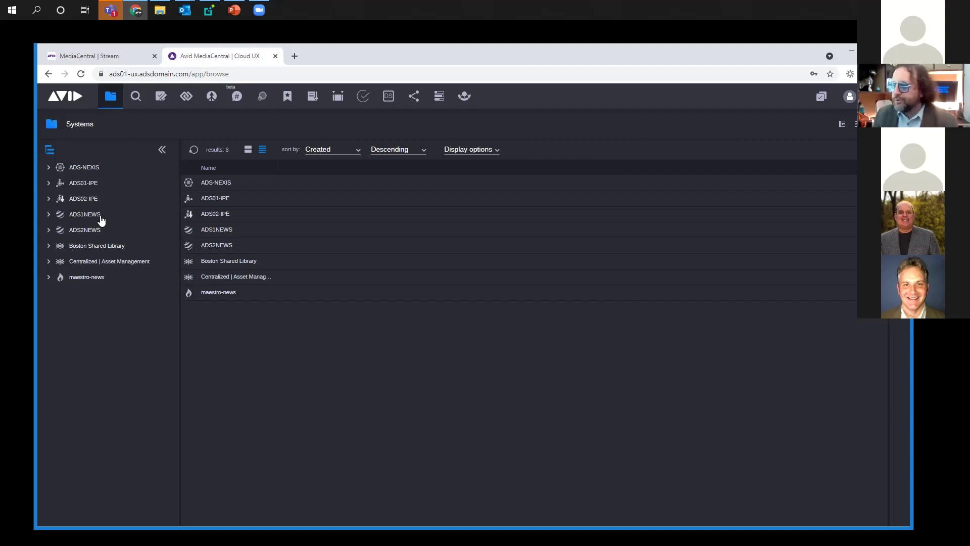
left_click(48, 183)
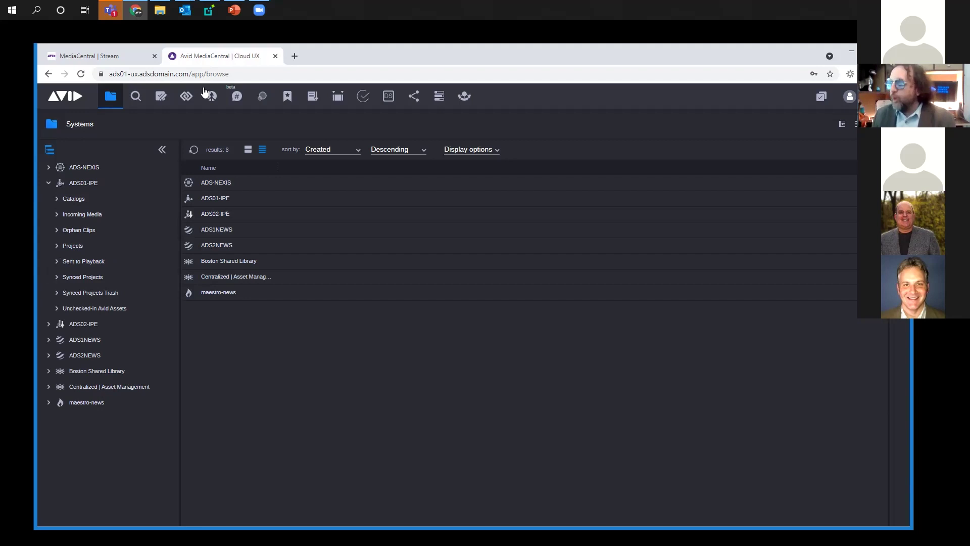
mouse_move(120, 116)
left_mouse_down()
mouse_move(263, 123)
mouse_move(486, 112)
mouse_move(453, 106)
left_mouse_up()
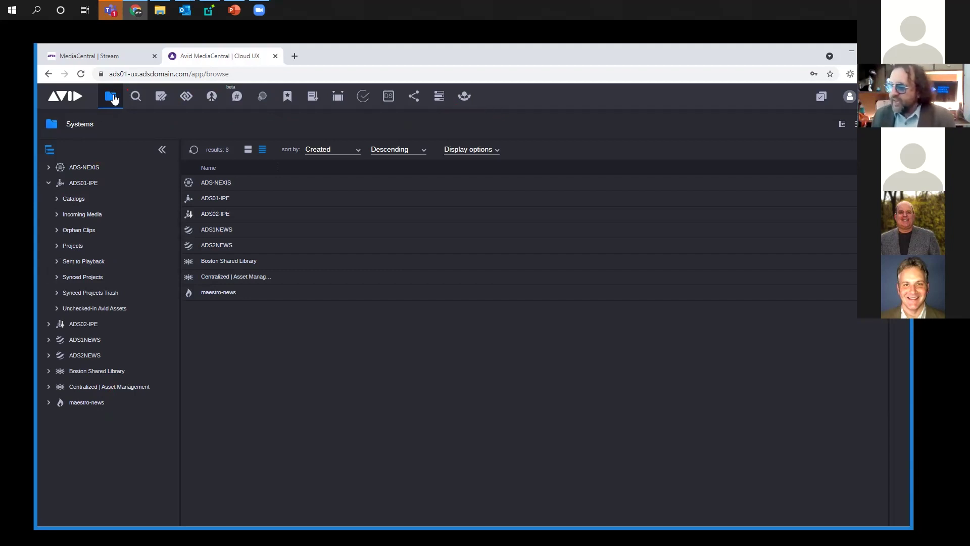
left_click(73, 247)
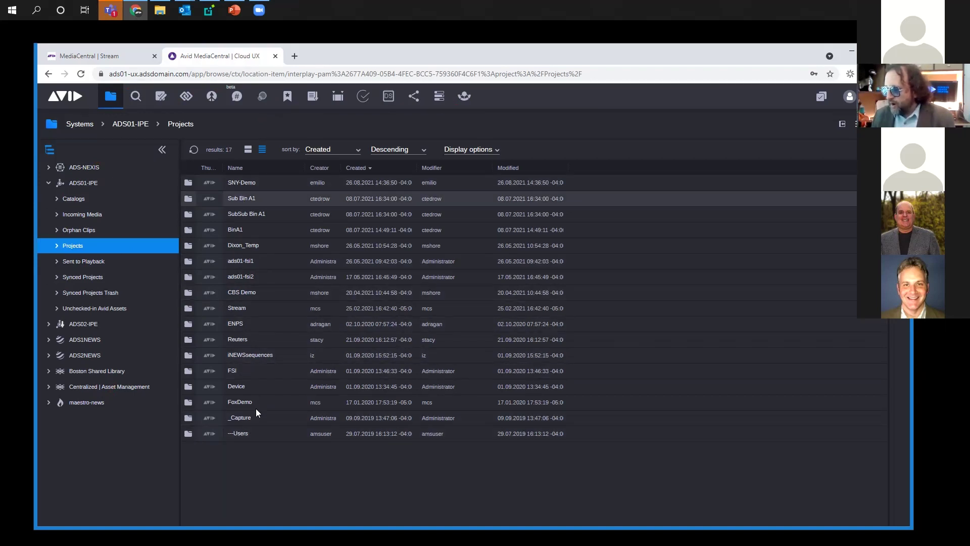
double_click(244, 310)
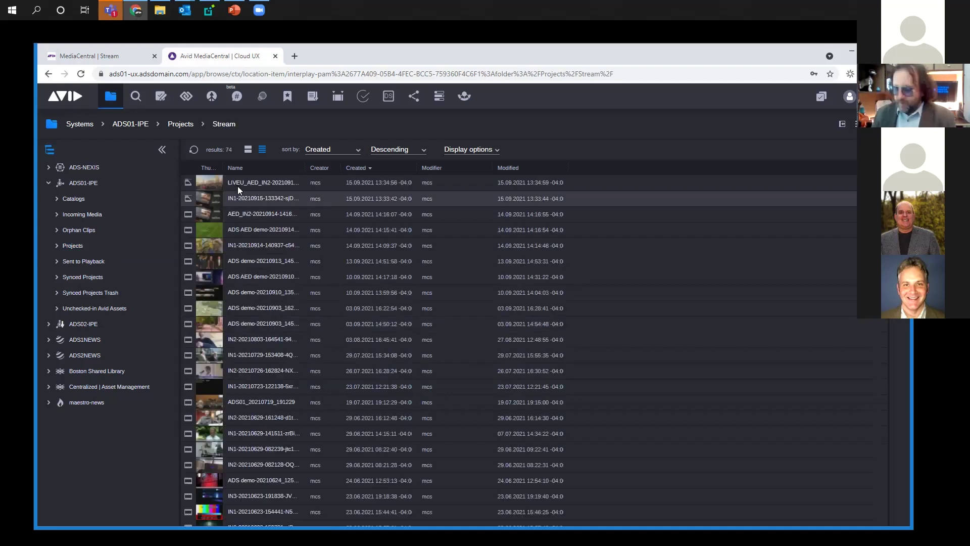
mouse_move(231, 202)
left_mouse_down()
mouse_move(178, 198)
mouse_move(196, 174)
mouse_move(188, 216)
mouse_move(174, 190)
left_mouse_up()
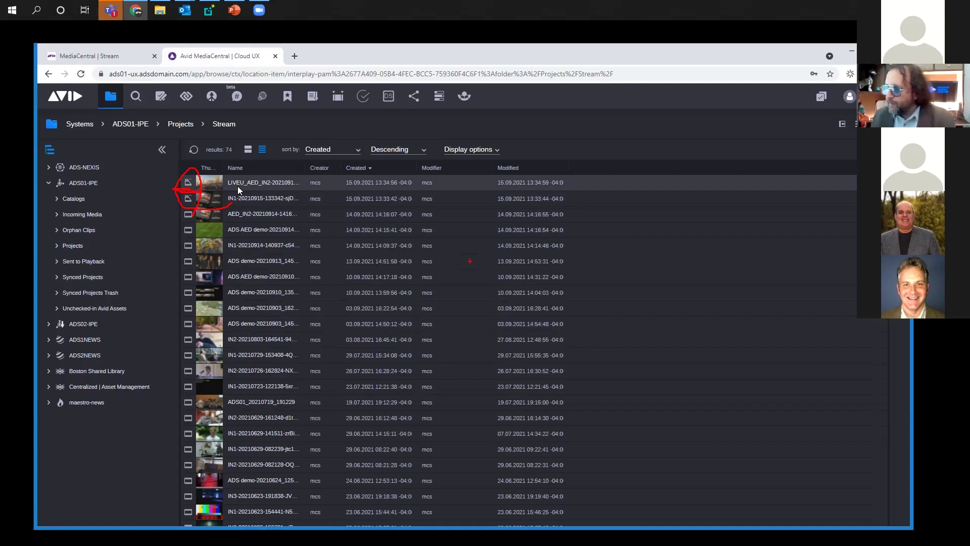
left_click(196, 197)
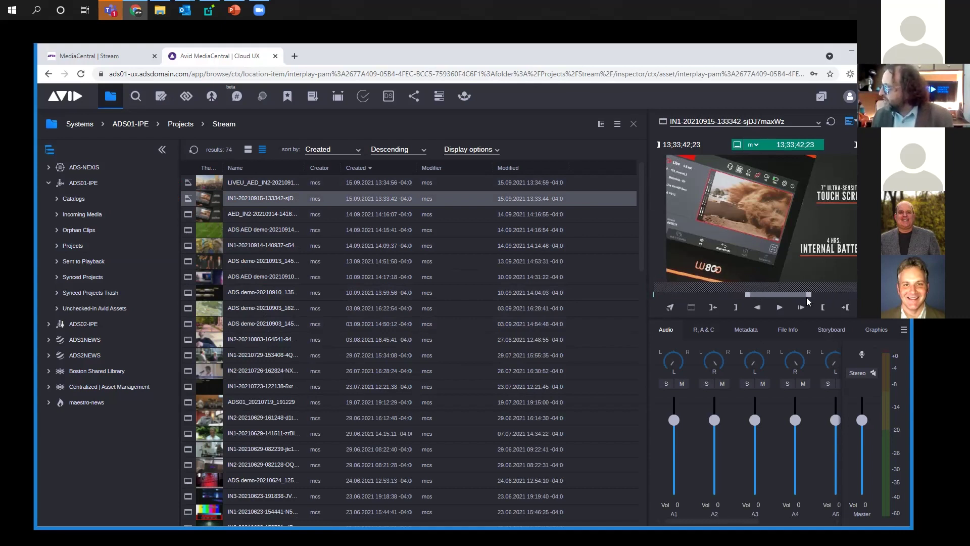
left_click_drag(791, 293, 657, 299)
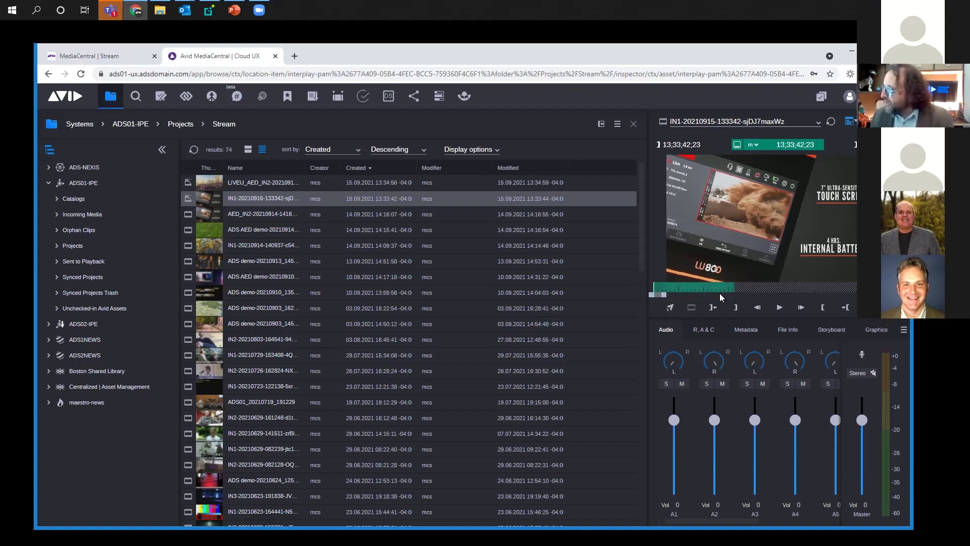
left_click(684, 288)
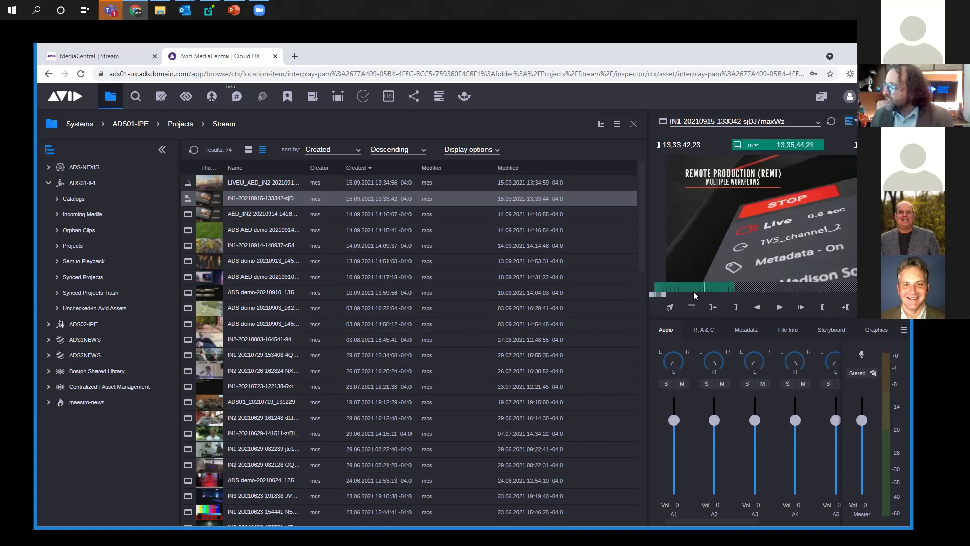
left_click(727, 293)
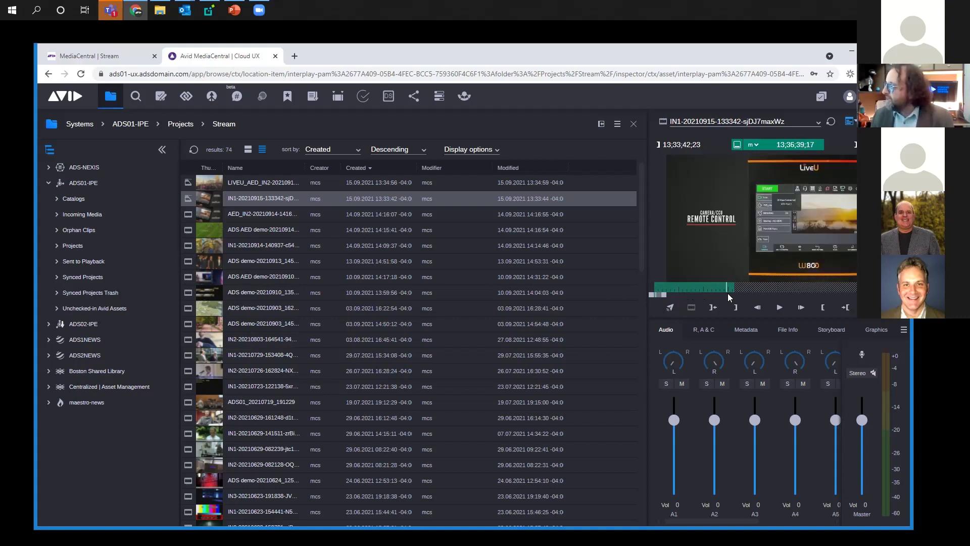
left_click(748, 295)
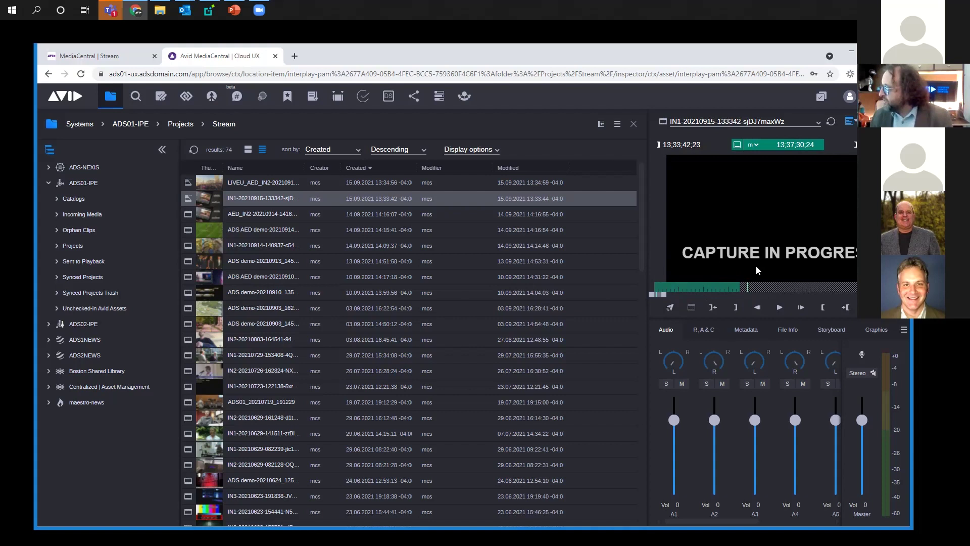
left_click(713, 295)
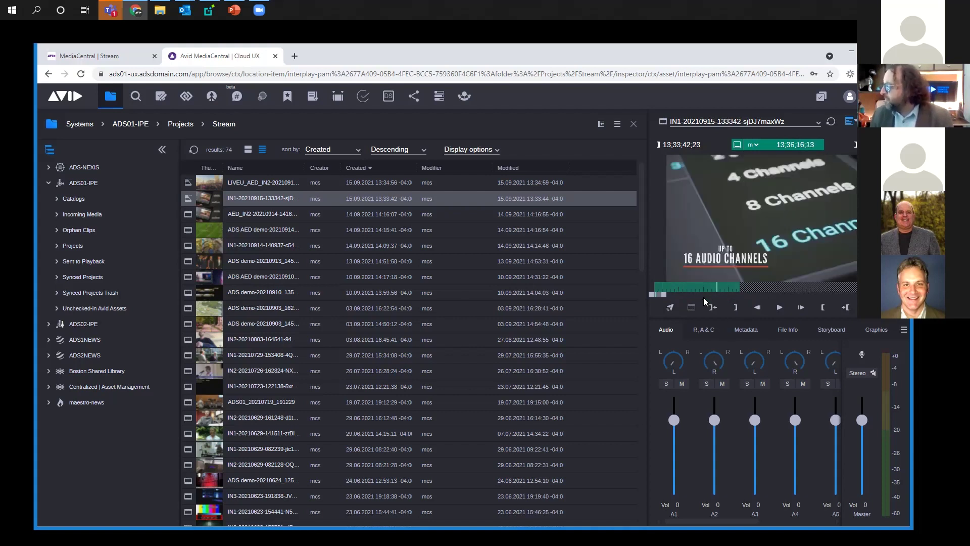
left_click(705, 291)
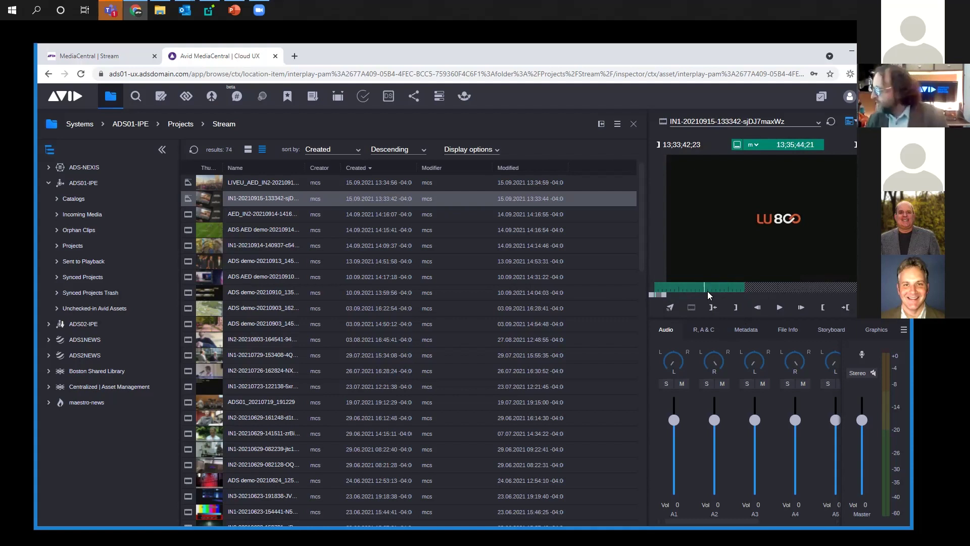
left_click(700, 287)
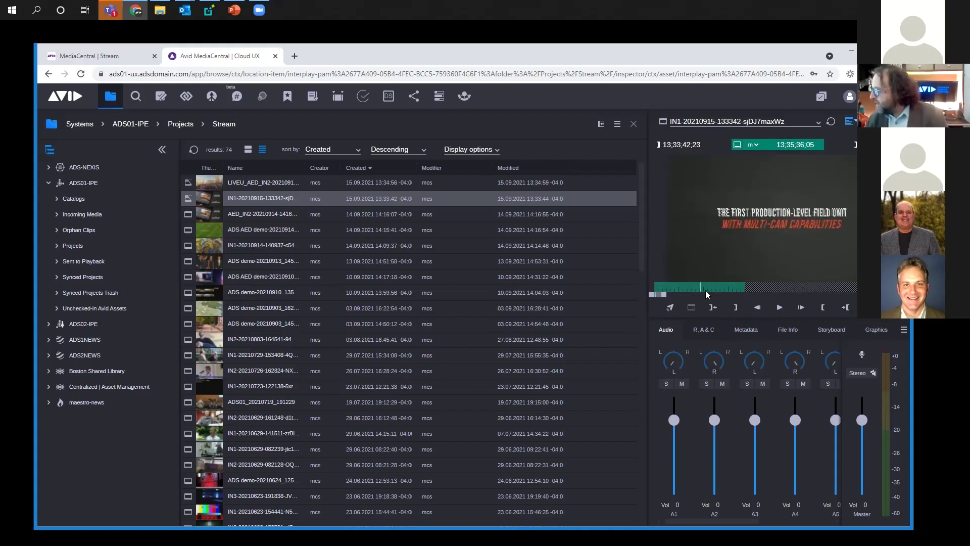
left_click(696, 288)
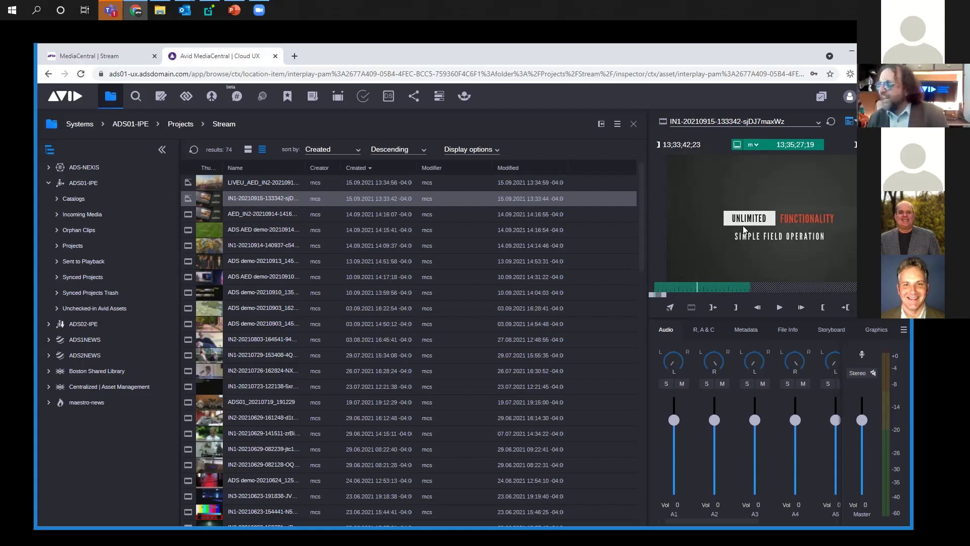
Add a red storyboard marker at 13;35;54;13 in the IN1 recording with the comment "notes"
left_click(708, 288)
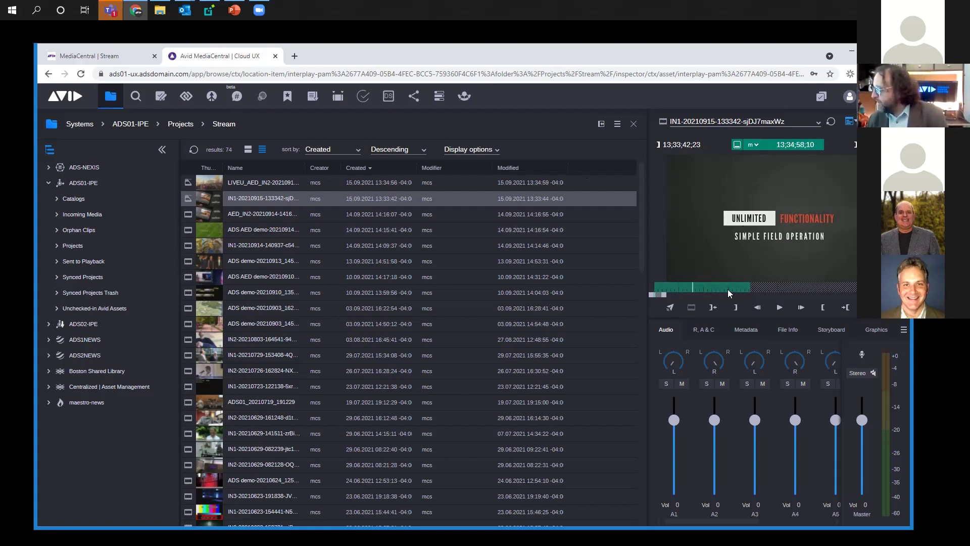
left_click(831, 329)
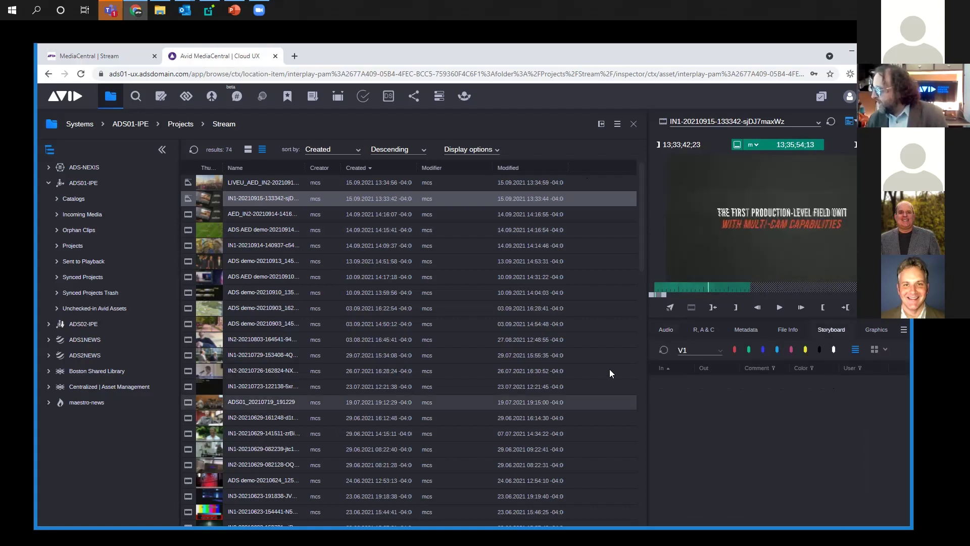
left_click(735, 352)
type("notes")
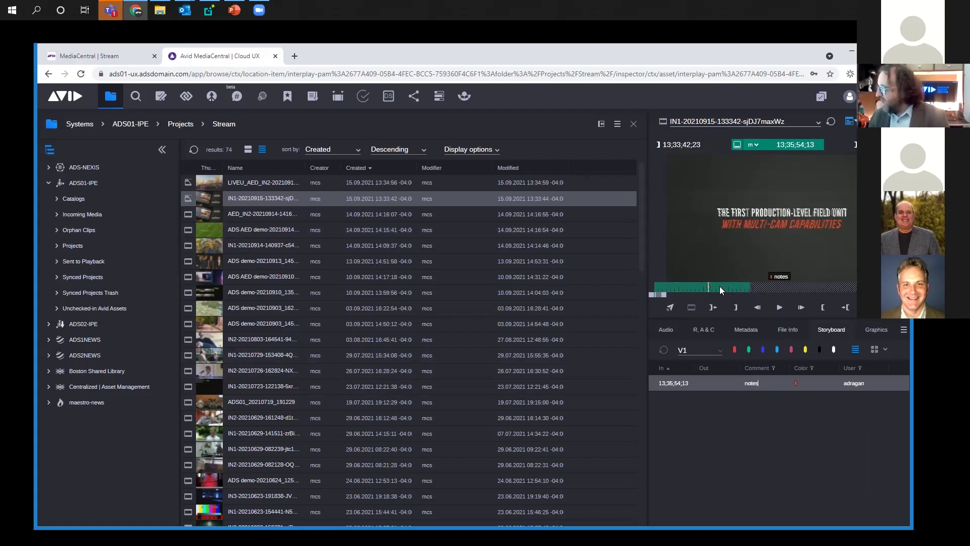
Mark the IN1 recording from 13;34;59;17 to about 13;35;21;17 and create a new sequence from that section
left_click(685, 287)
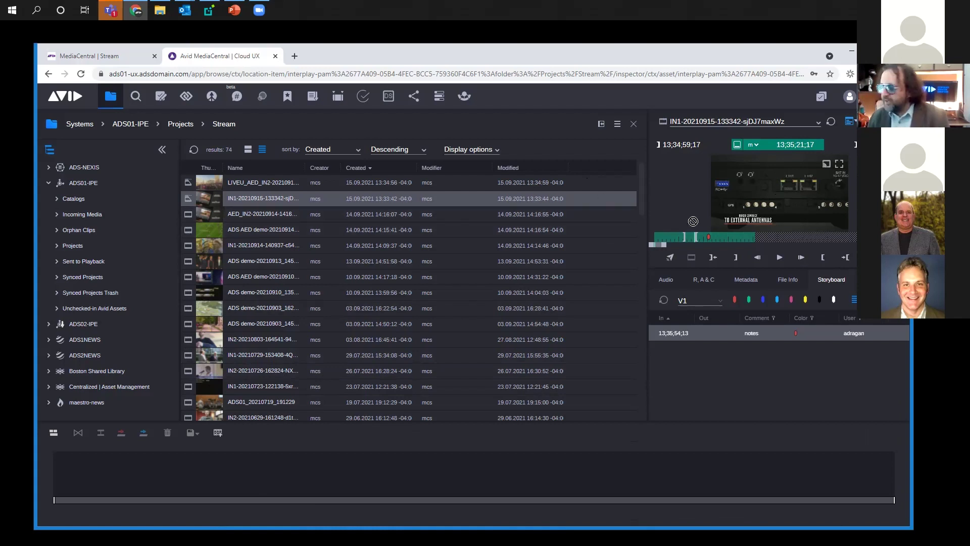
left_click(192, 432)
left_click(570, 322)
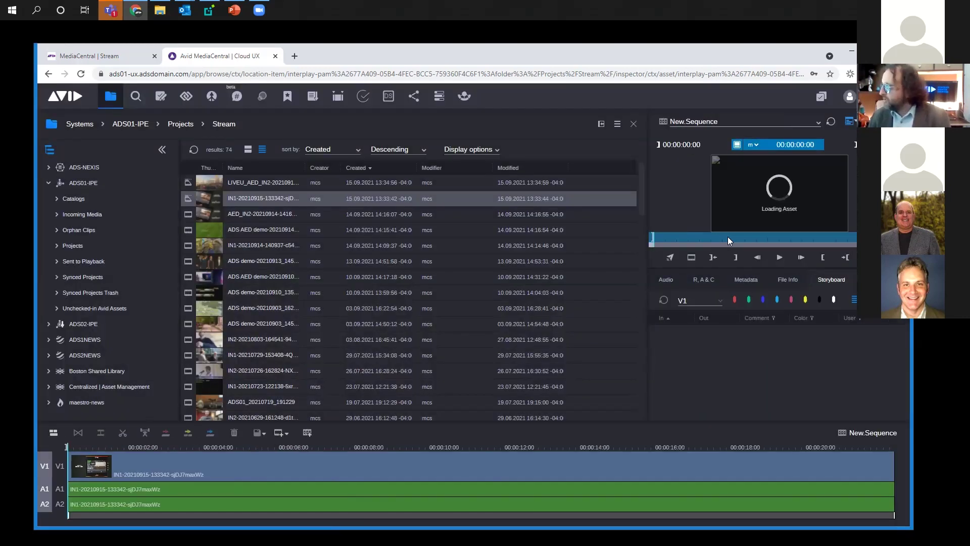
Mark the IN1 recording from 13;34;05;29 to 13;34;19;11, overwrite it into the sequence at about 13.5 seconds, and cue the sequence to 00:00:10:28
left_click(737, 144)
left_click(664, 238)
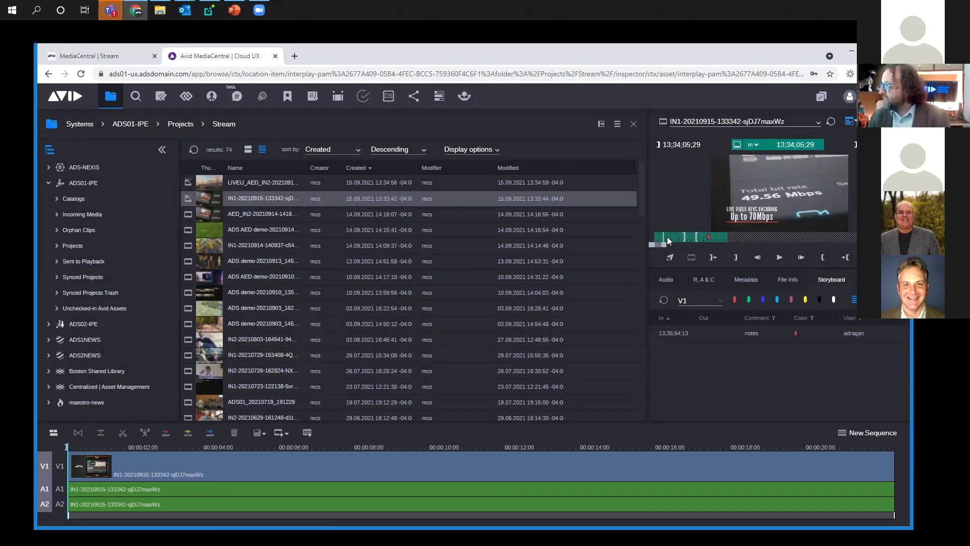
left_click_drag(834, 416, 839, 467)
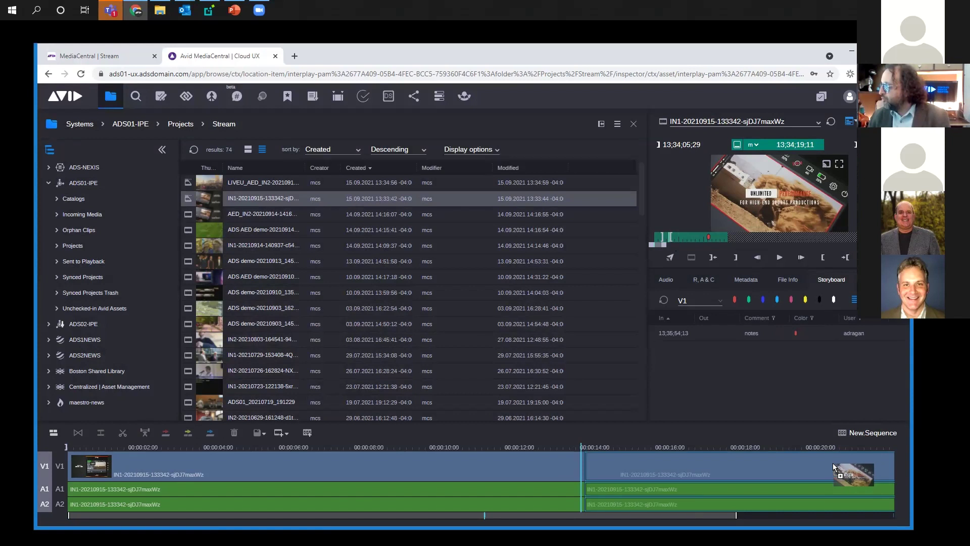
left_click(410, 447)
mouse_move(410, 446)
left_mouse_down()
mouse_move(559, 453)
mouse_move(401, 455)
left_mouse_up()
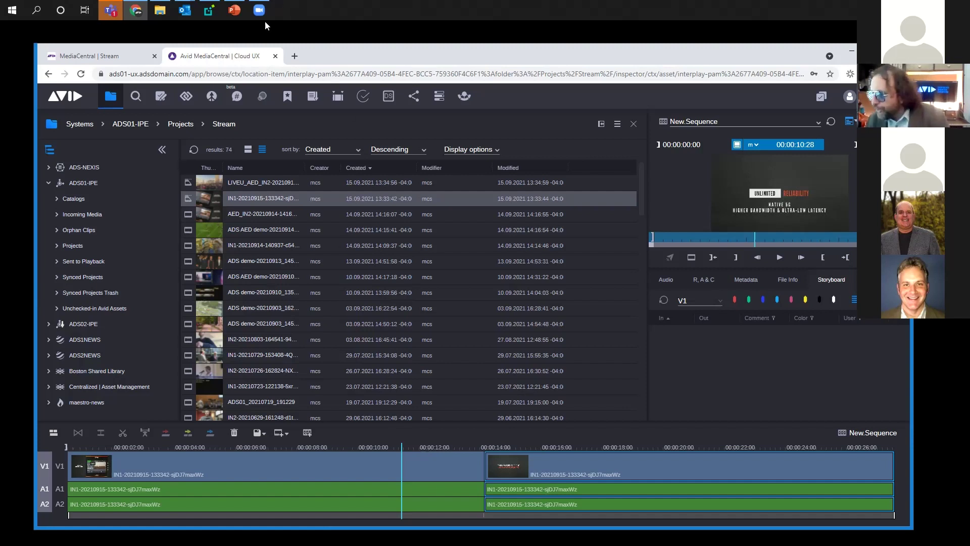
Switch to Media Composer in the Teradici PCoIP Client and reload the ADS01-IPE Stream folder by reopening it from Projects
left_click(209, 10)
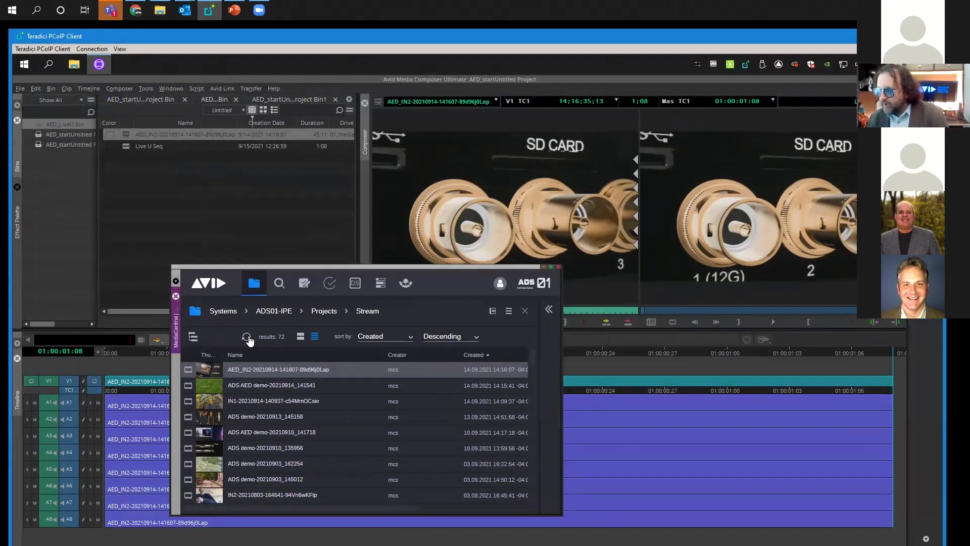
key("alt+Left")
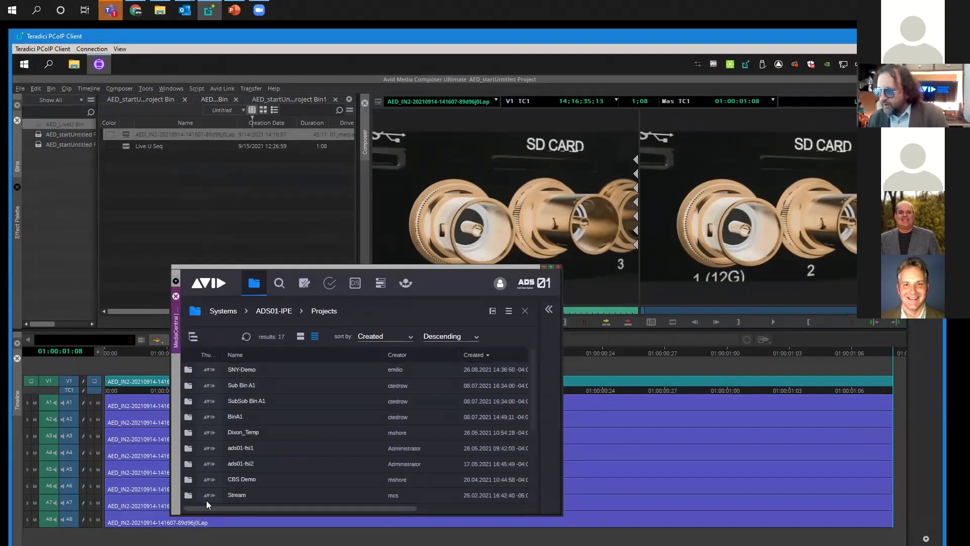
double_click(227, 496)
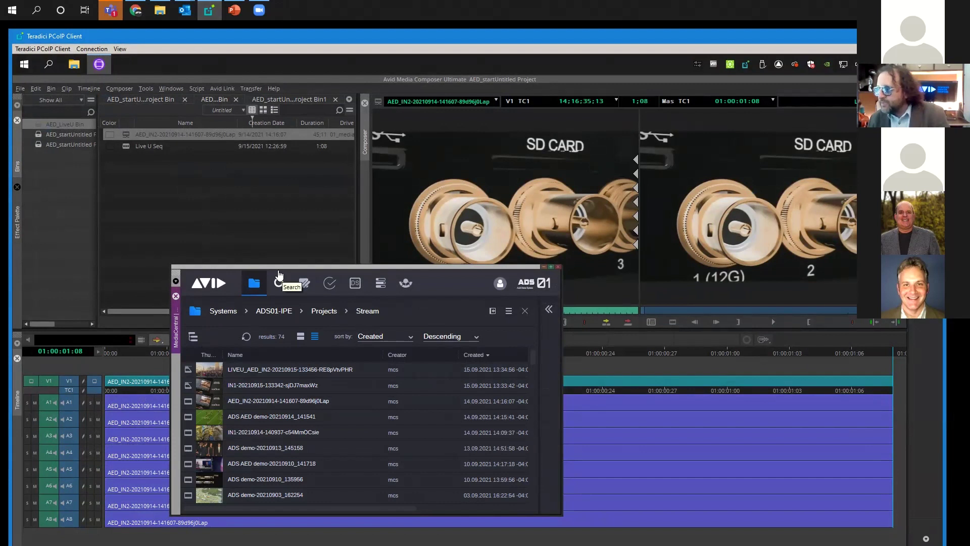
left_click_drag(278, 267, 189, 273)
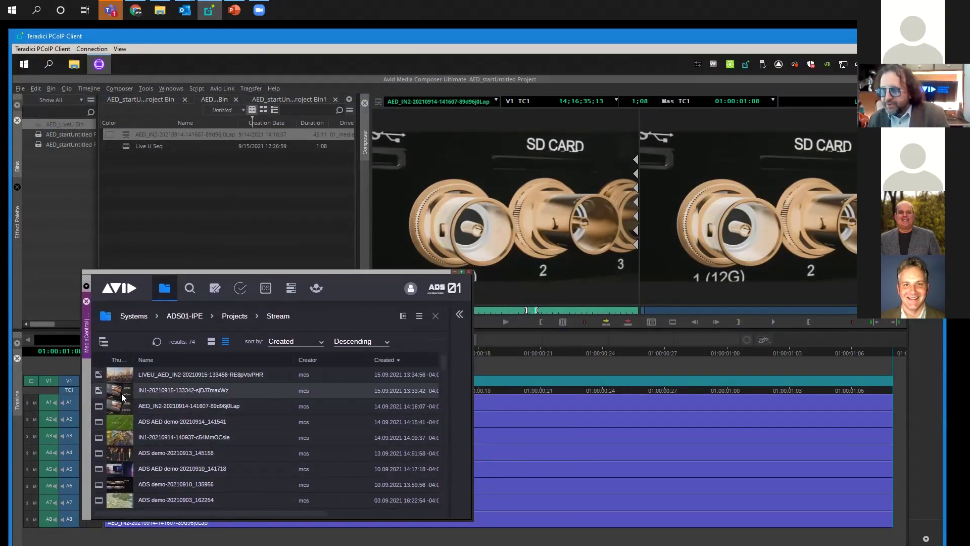
left_click(117, 374)
double_click(118, 373)
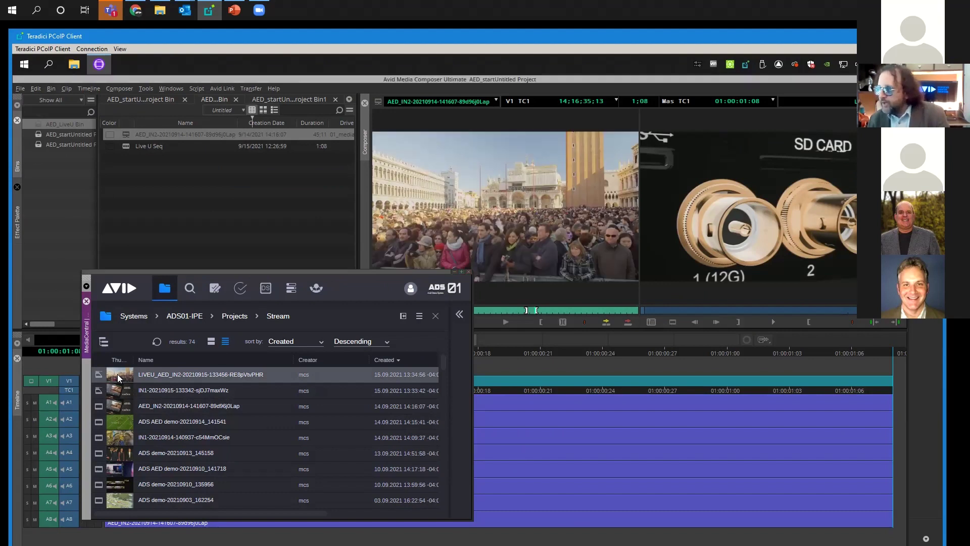
left_click(478, 309)
left_click_drag(413, 273, 393, 344)
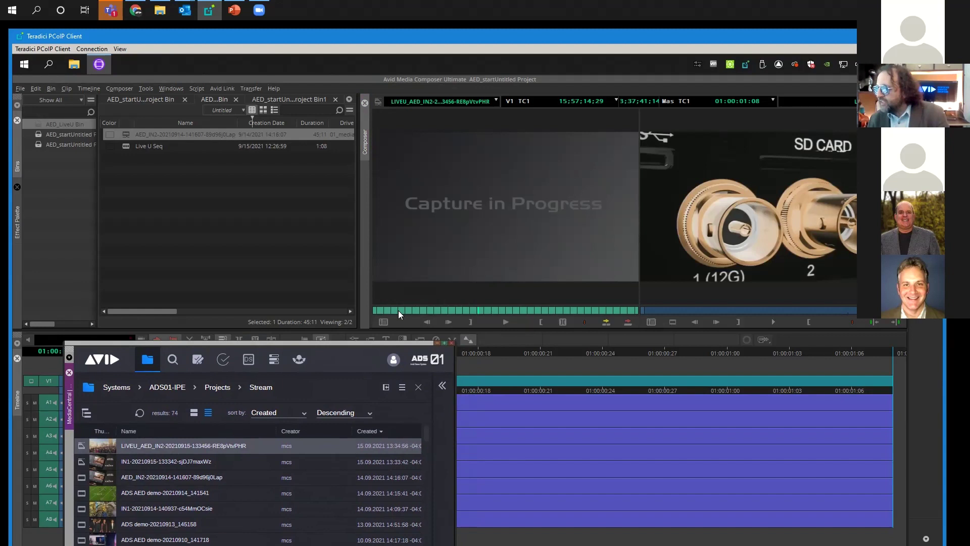
left_click(379, 311)
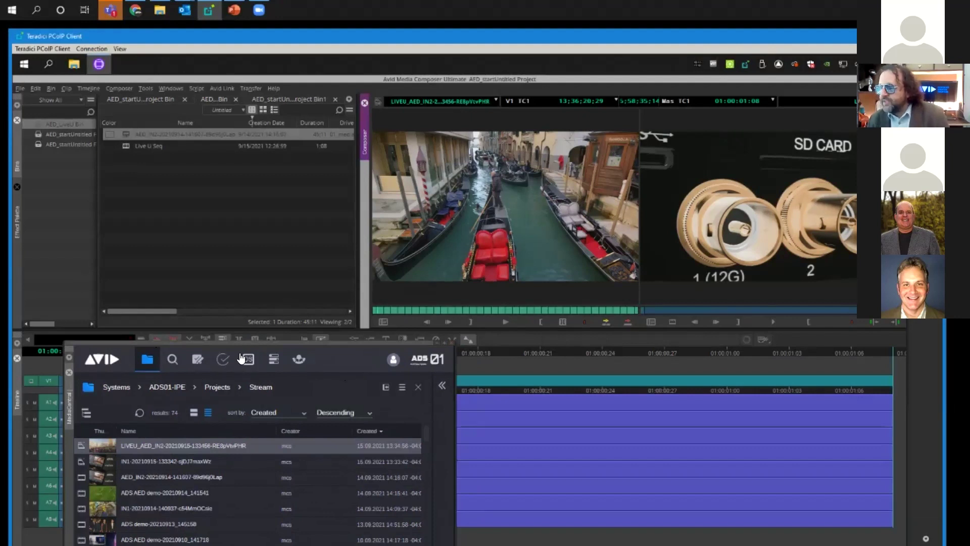
Move the floating MediaCentral panel back up over the bin area and switch back to MediaCentral Cloud UX
left_click_drag(235, 344, 275, 238)
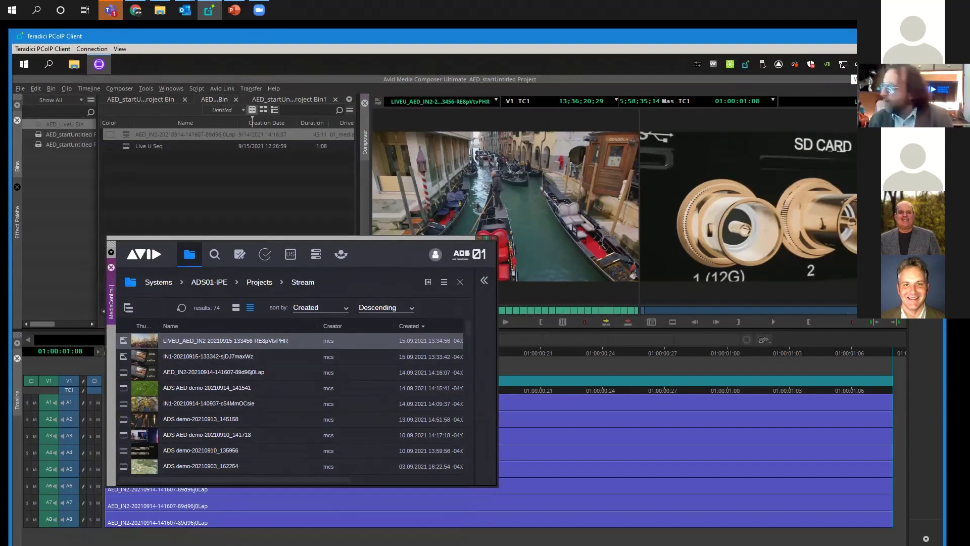
key("alt+Tab")
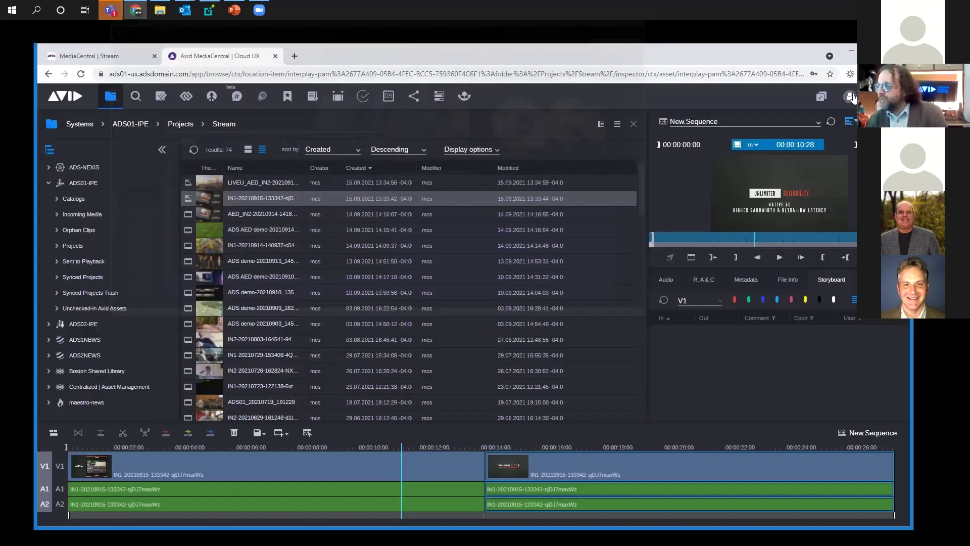